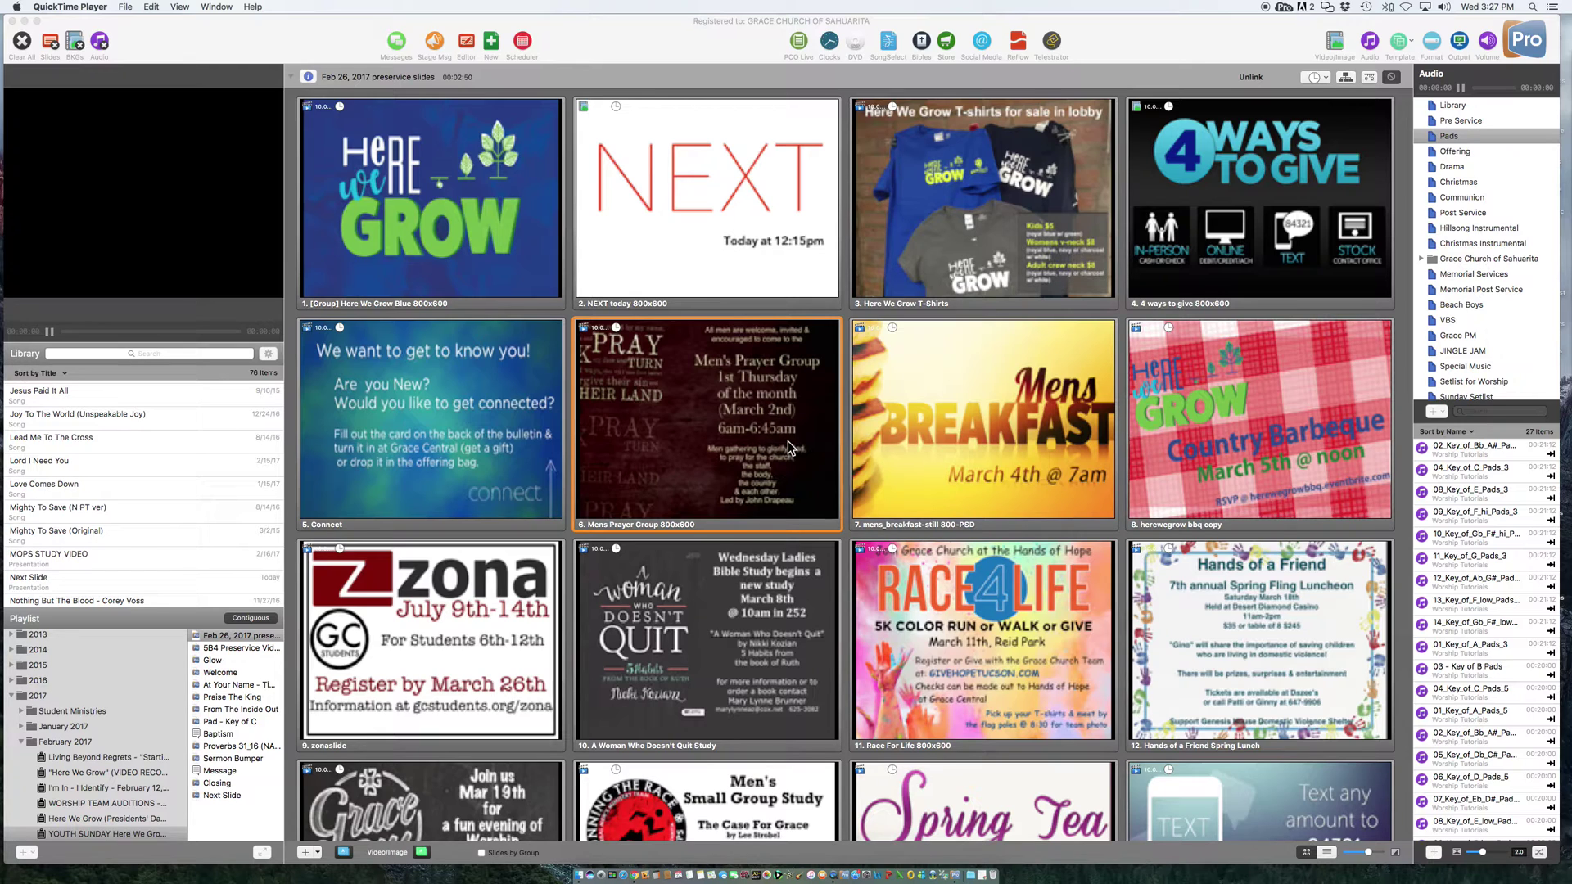
Shrink the ProPresenter window to the left of the screen and launch X32-Edit from the Dock.
left_click(1556, 21)
left_click_drag(1556, 17, 743, 7)
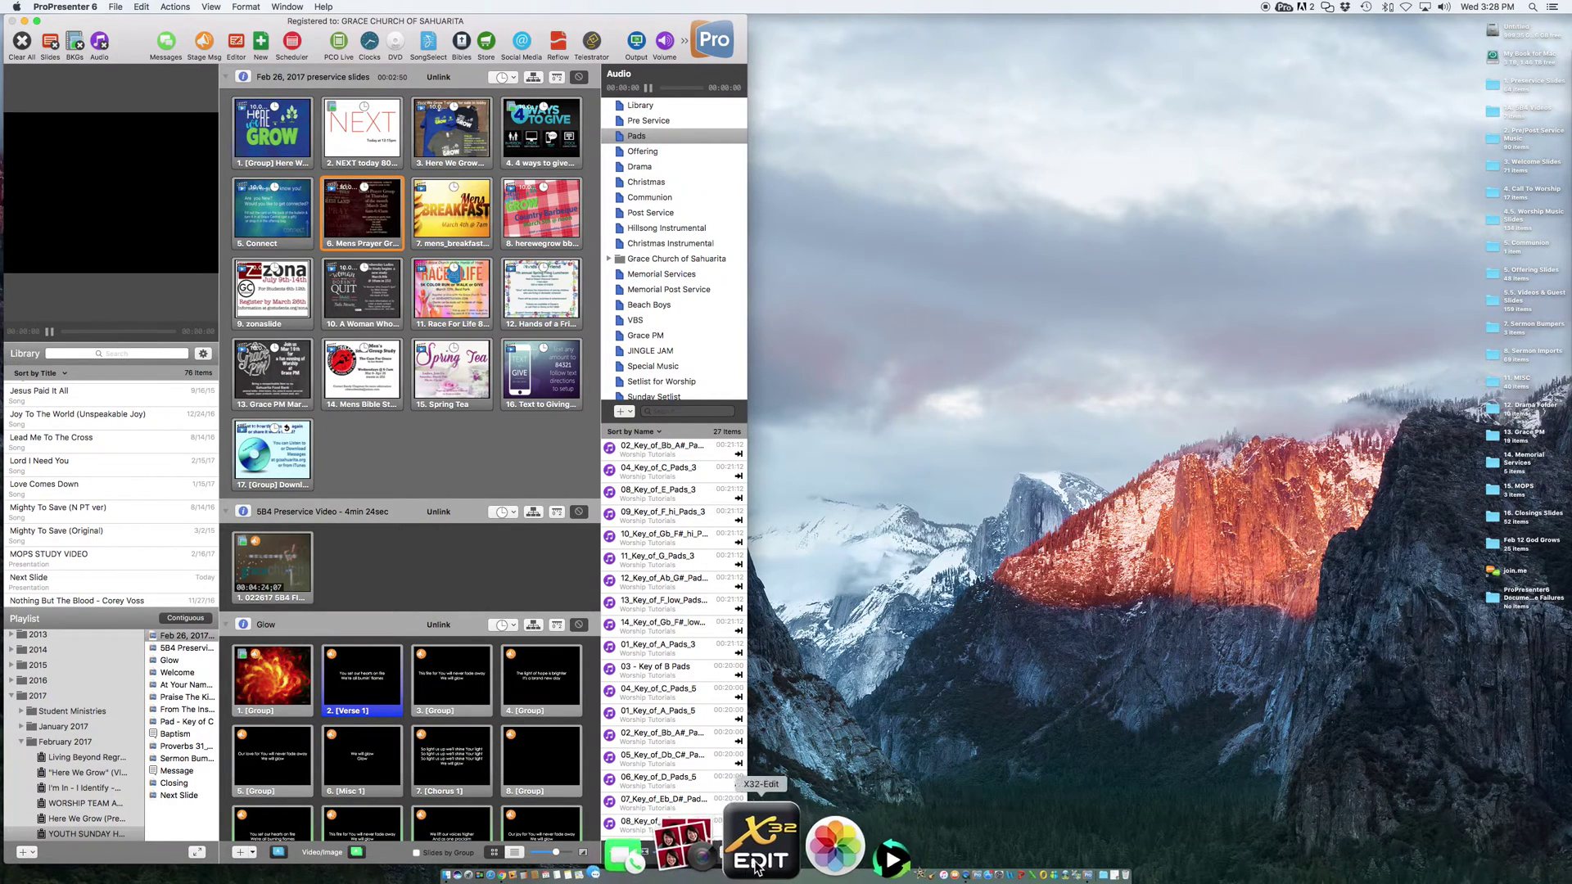
left_click(756, 859)
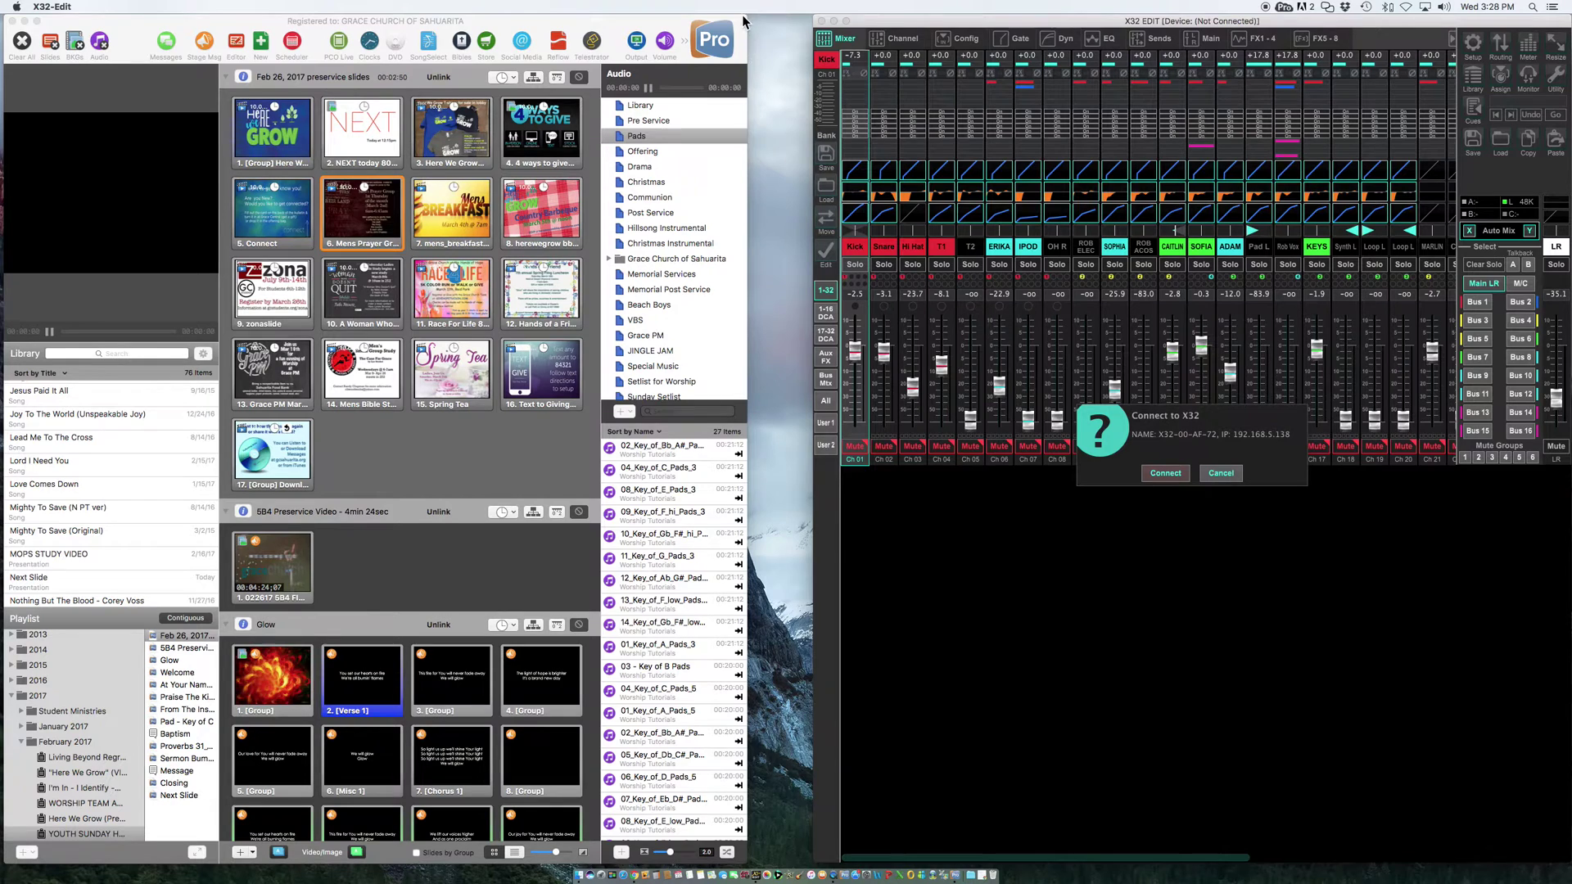
Widen ProPresenter slightly, connect X32-Edit to the X32, and synchronize Mixer -> PC.
left_click_drag(745, 20, 810, 15)
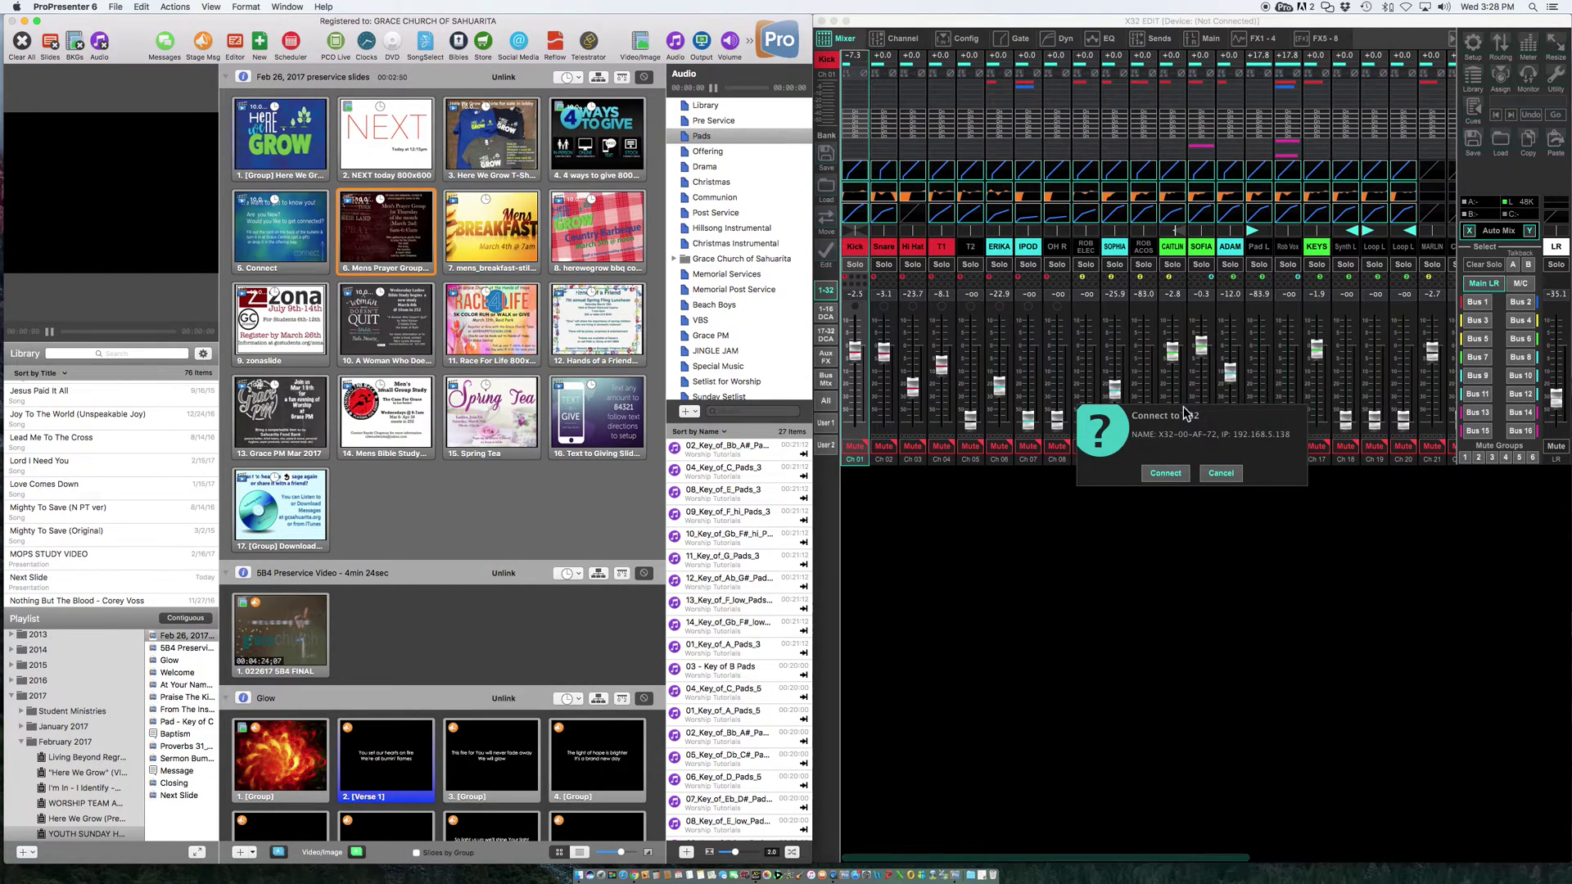
left_click(1165, 474)
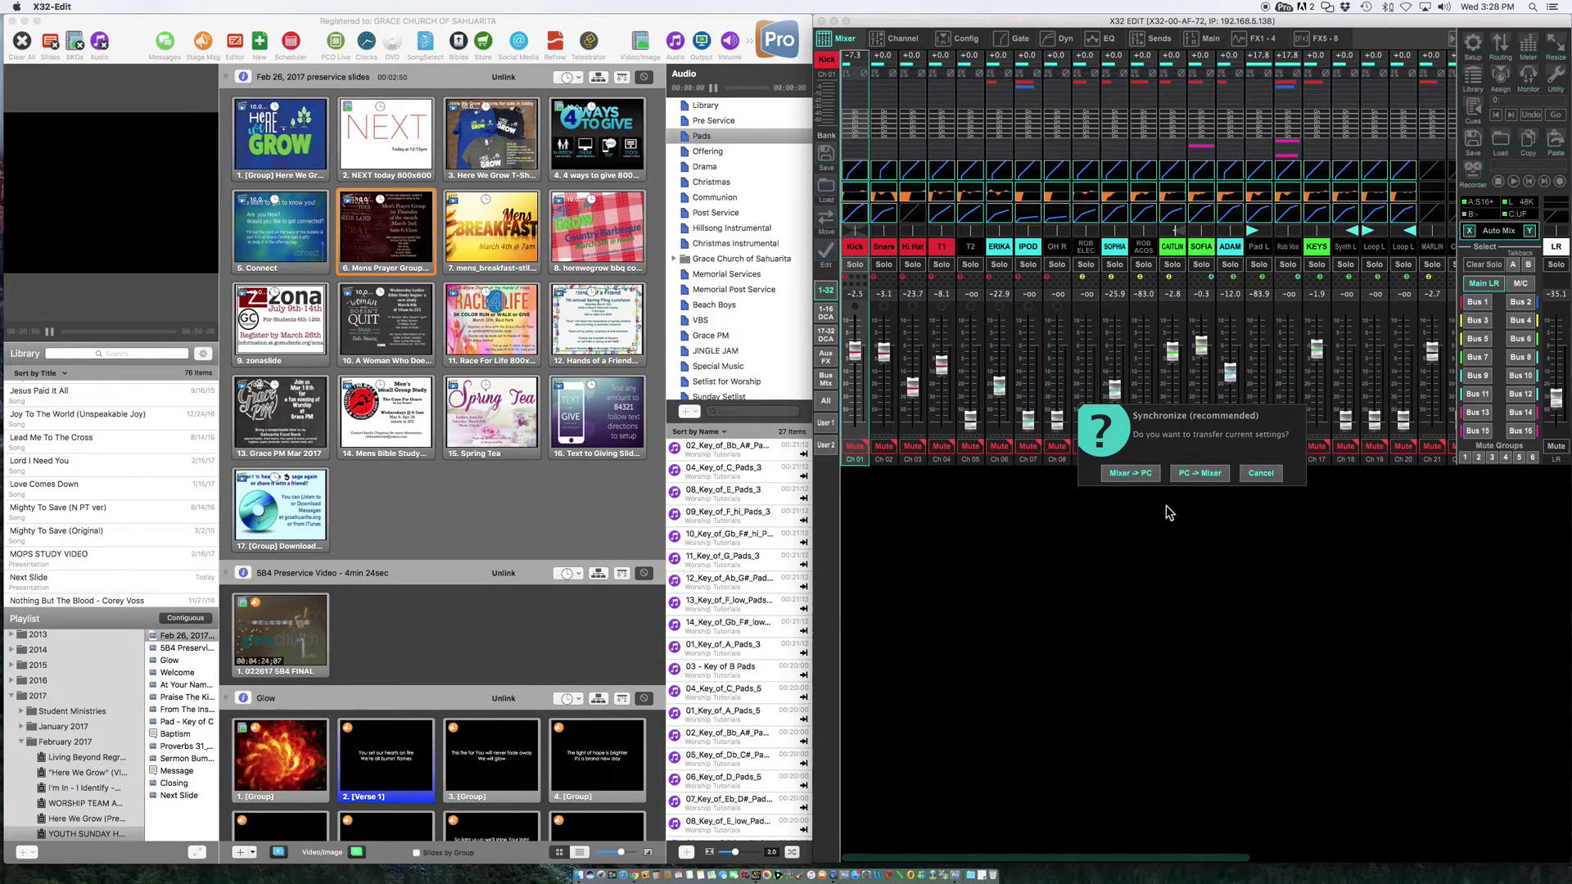
left_click(1130, 474)
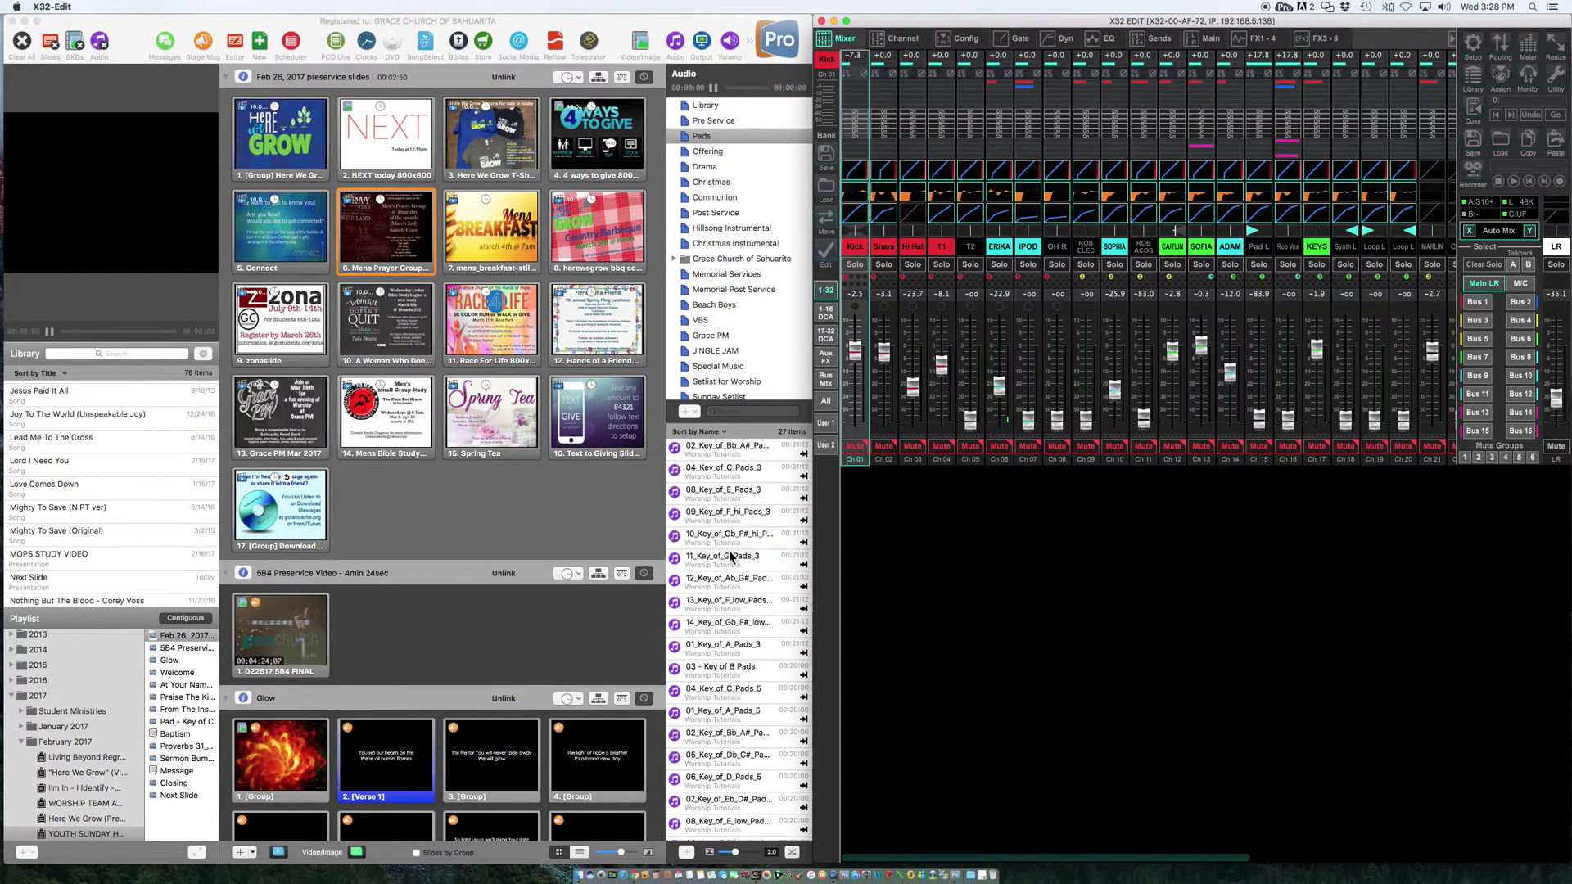
Play the first pad track in ProPresenter and step X32-Edit through the 1-16, 17-32 and Aux/FX banks.
left_click(715, 450)
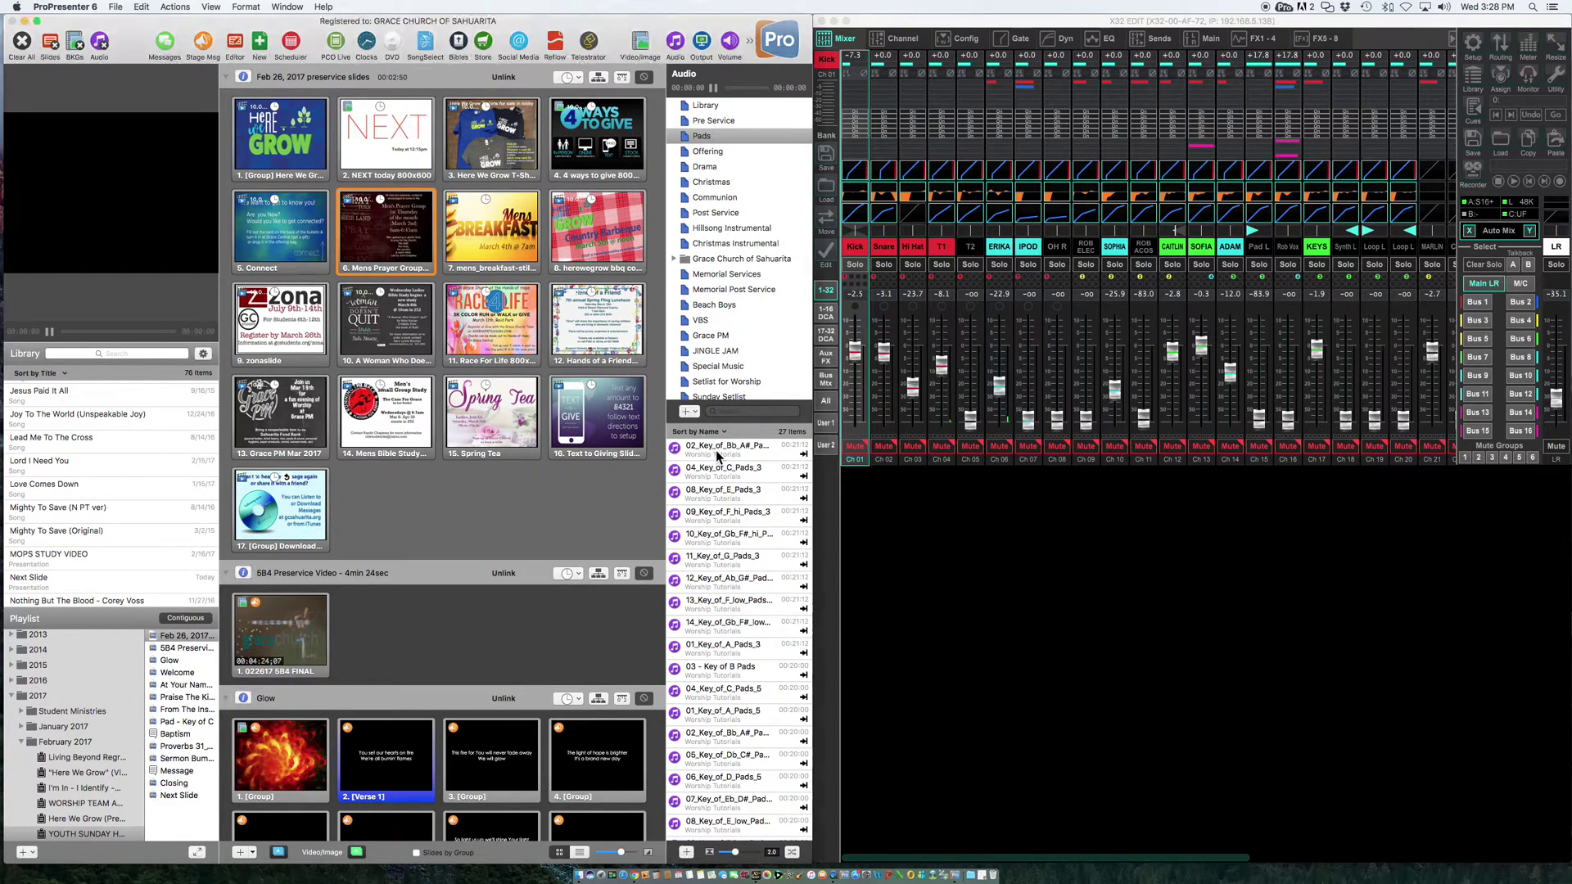
left_click(728, 456)
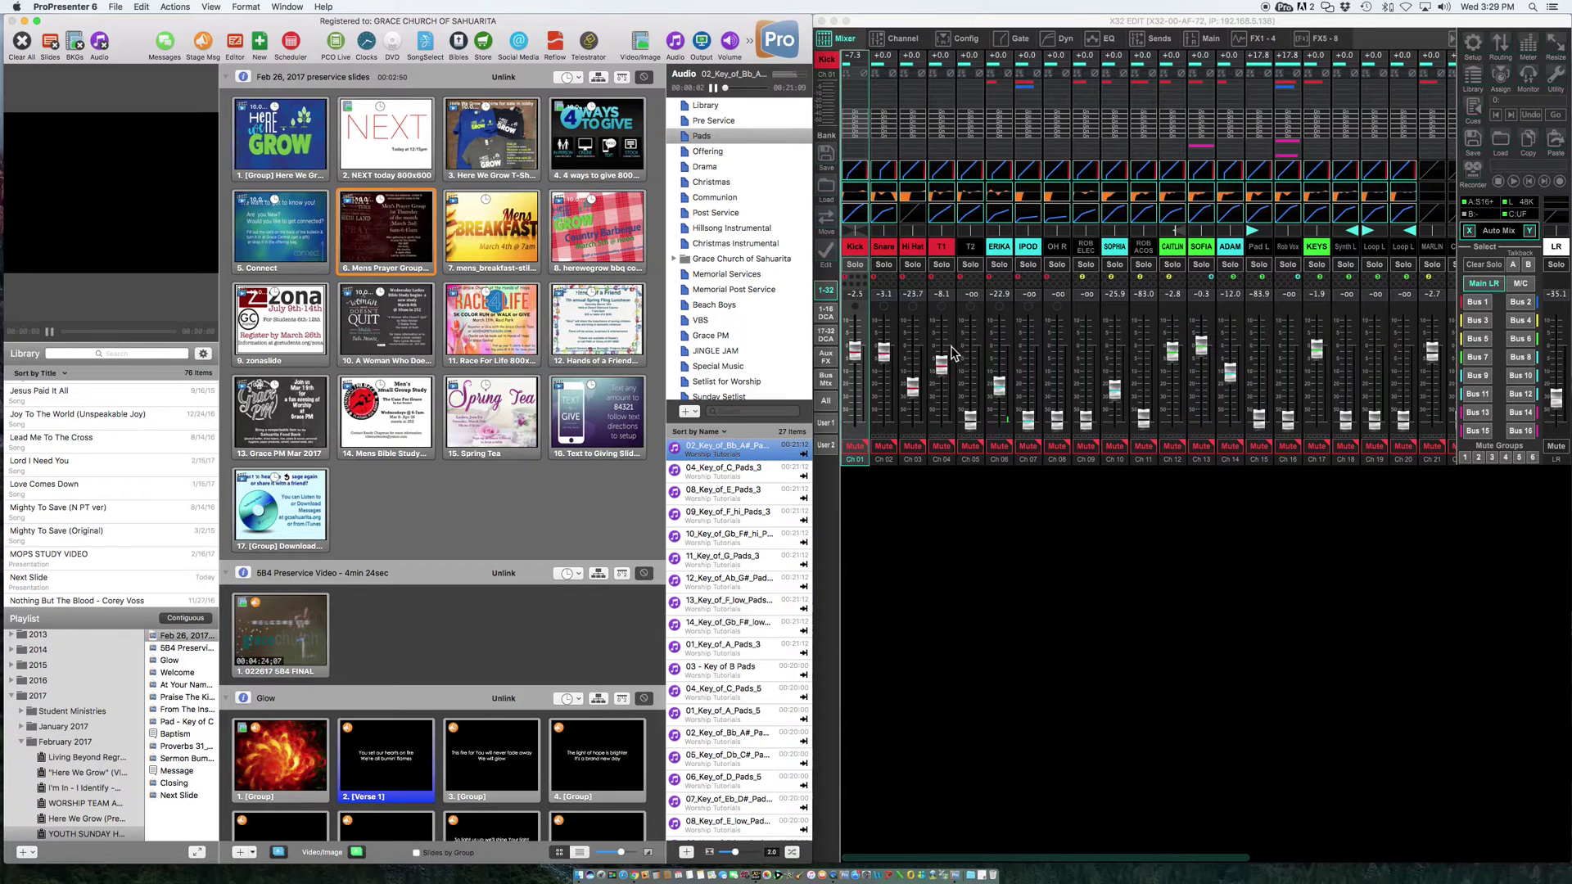
left_click(828, 314)
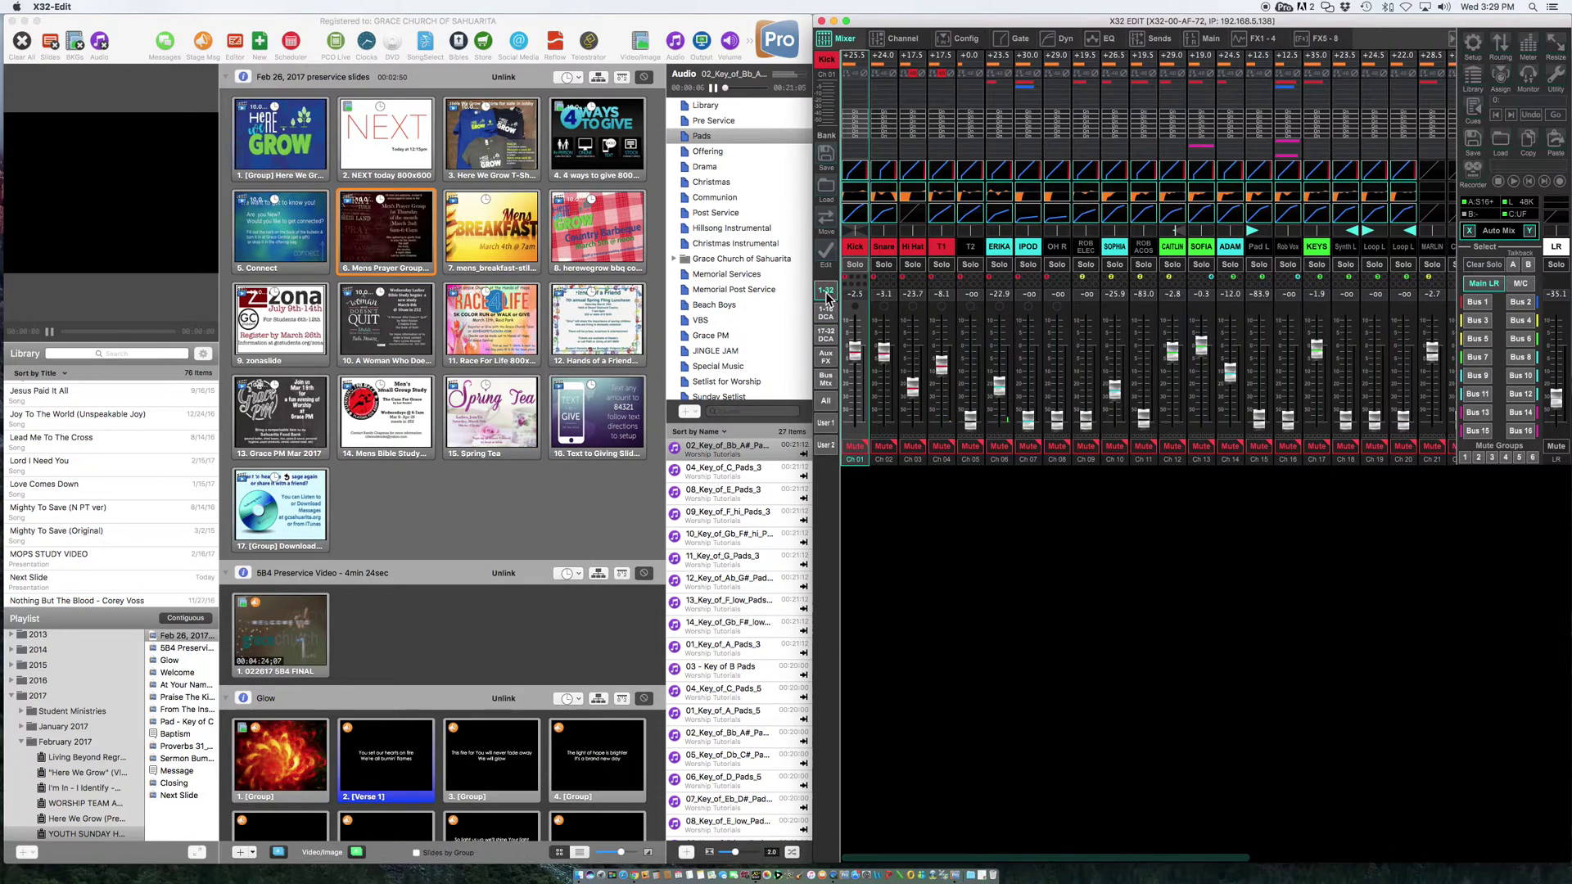
left_click(826, 336)
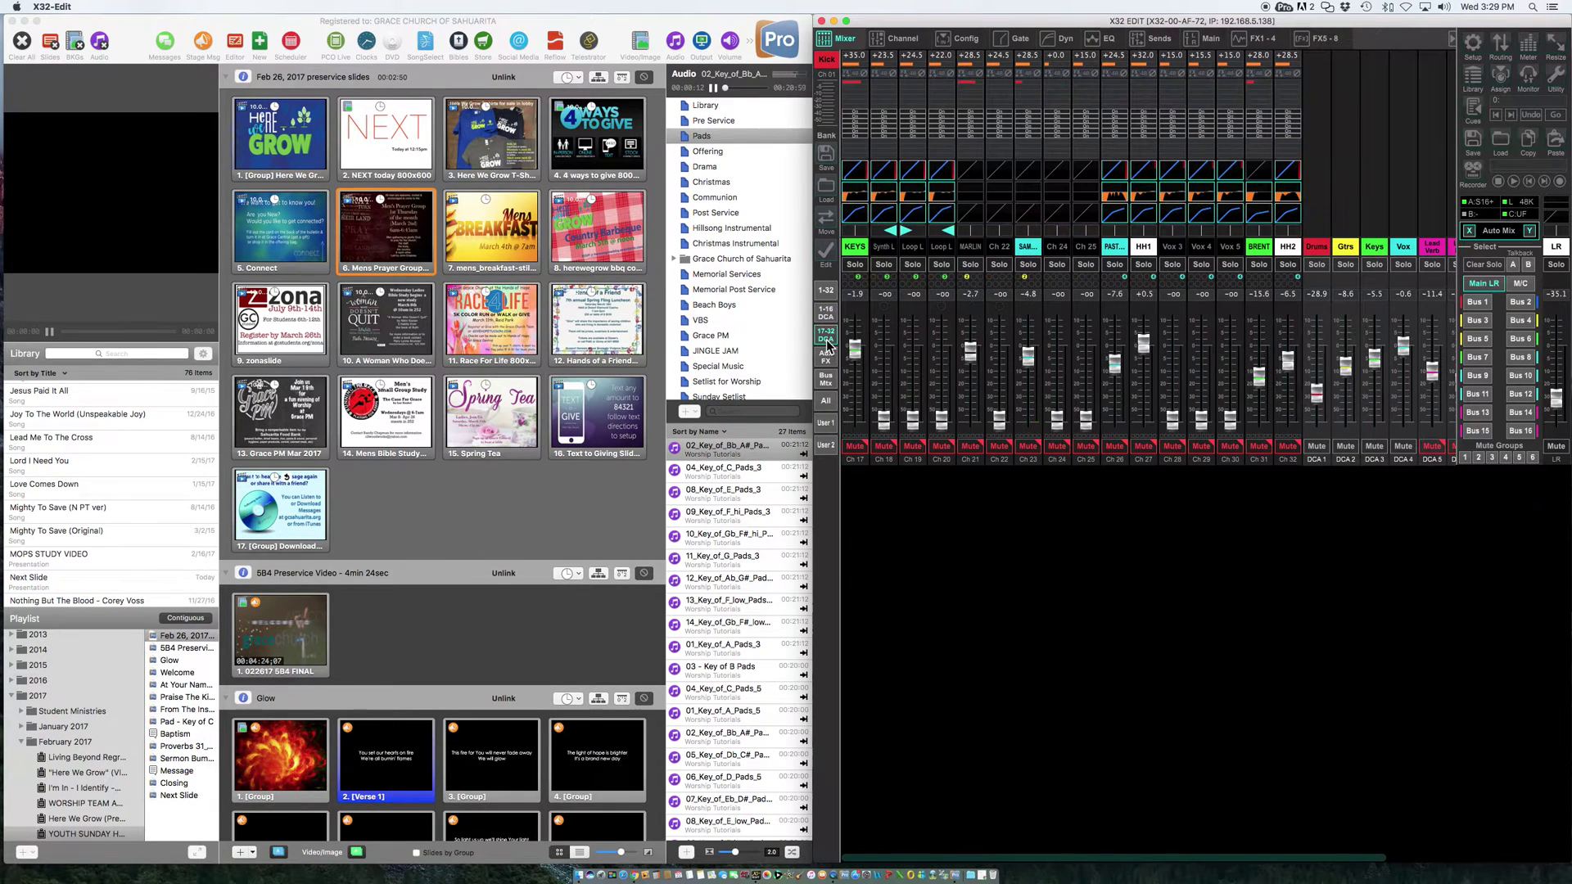
left_click(826, 357)
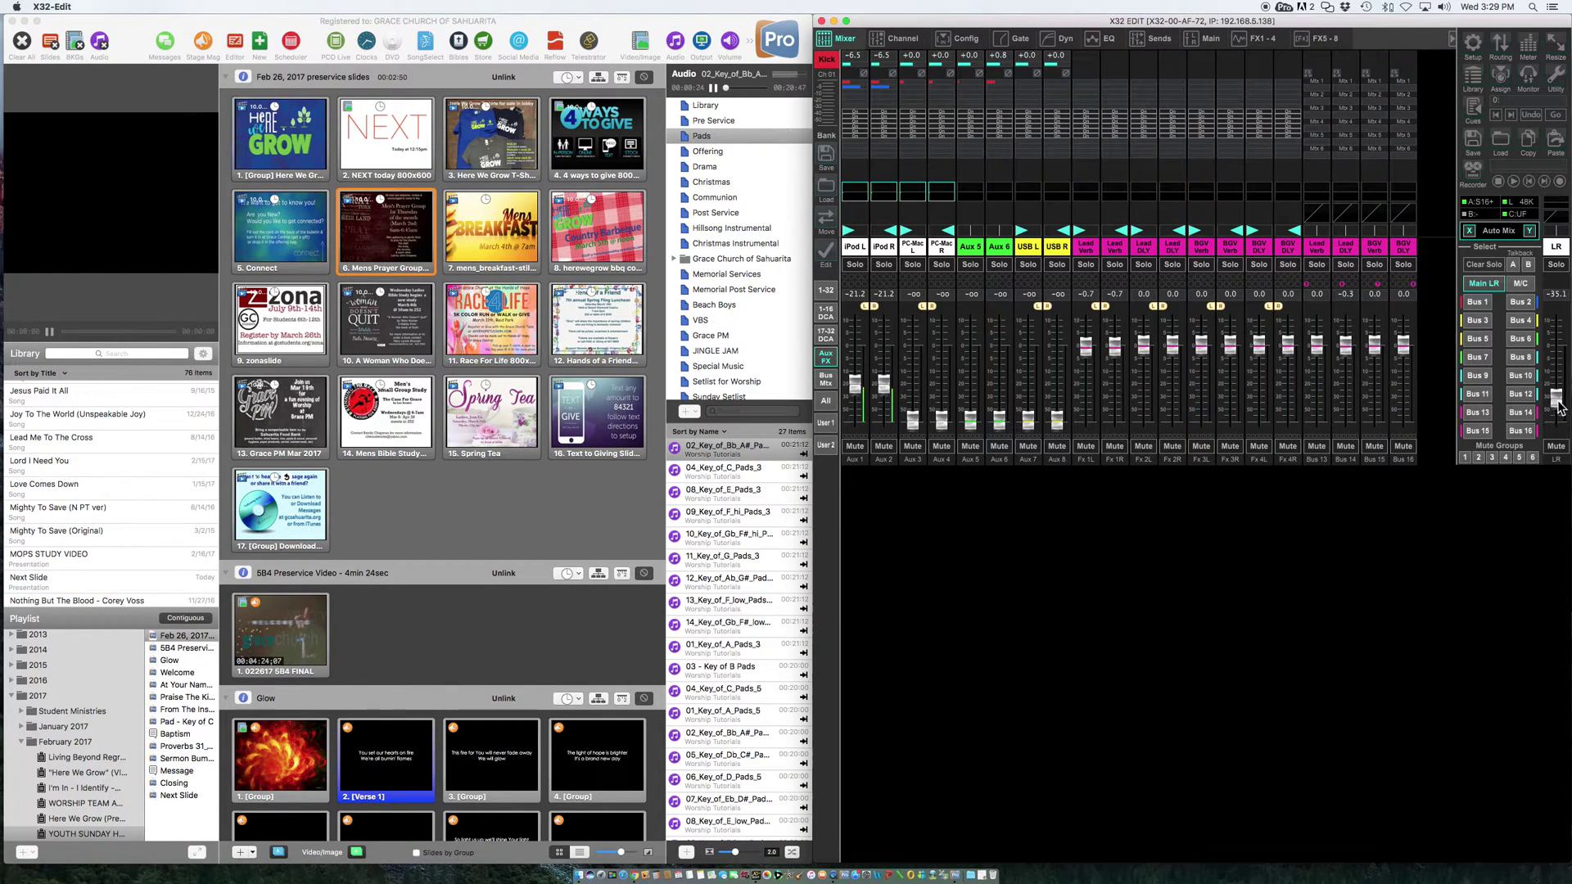
Raise the iPod L/R aux faders to -7.6 and set the main LR fader near -22.9.
left_click_drag(1558, 400, 1559, 355)
mouse_move(886, 384)
left_mouse_down()
mouse_move(886, 370)
mouse_move(887, 405)
left_mouse_up()
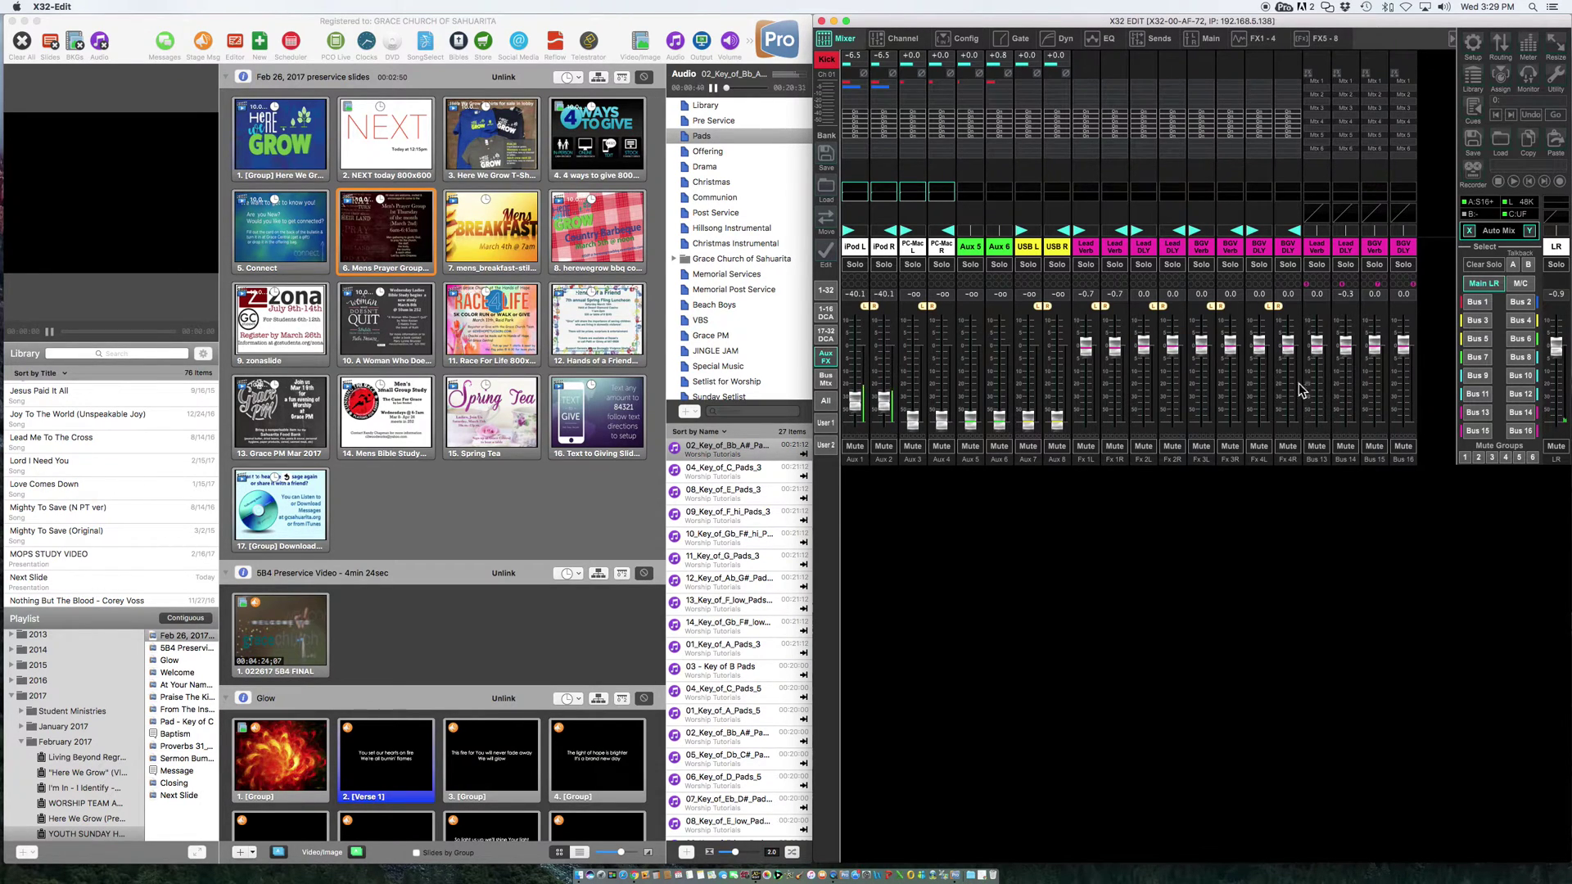
left_click_drag(1555, 349, 1555, 387)
left_click_drag(887, 398, 893, 368)
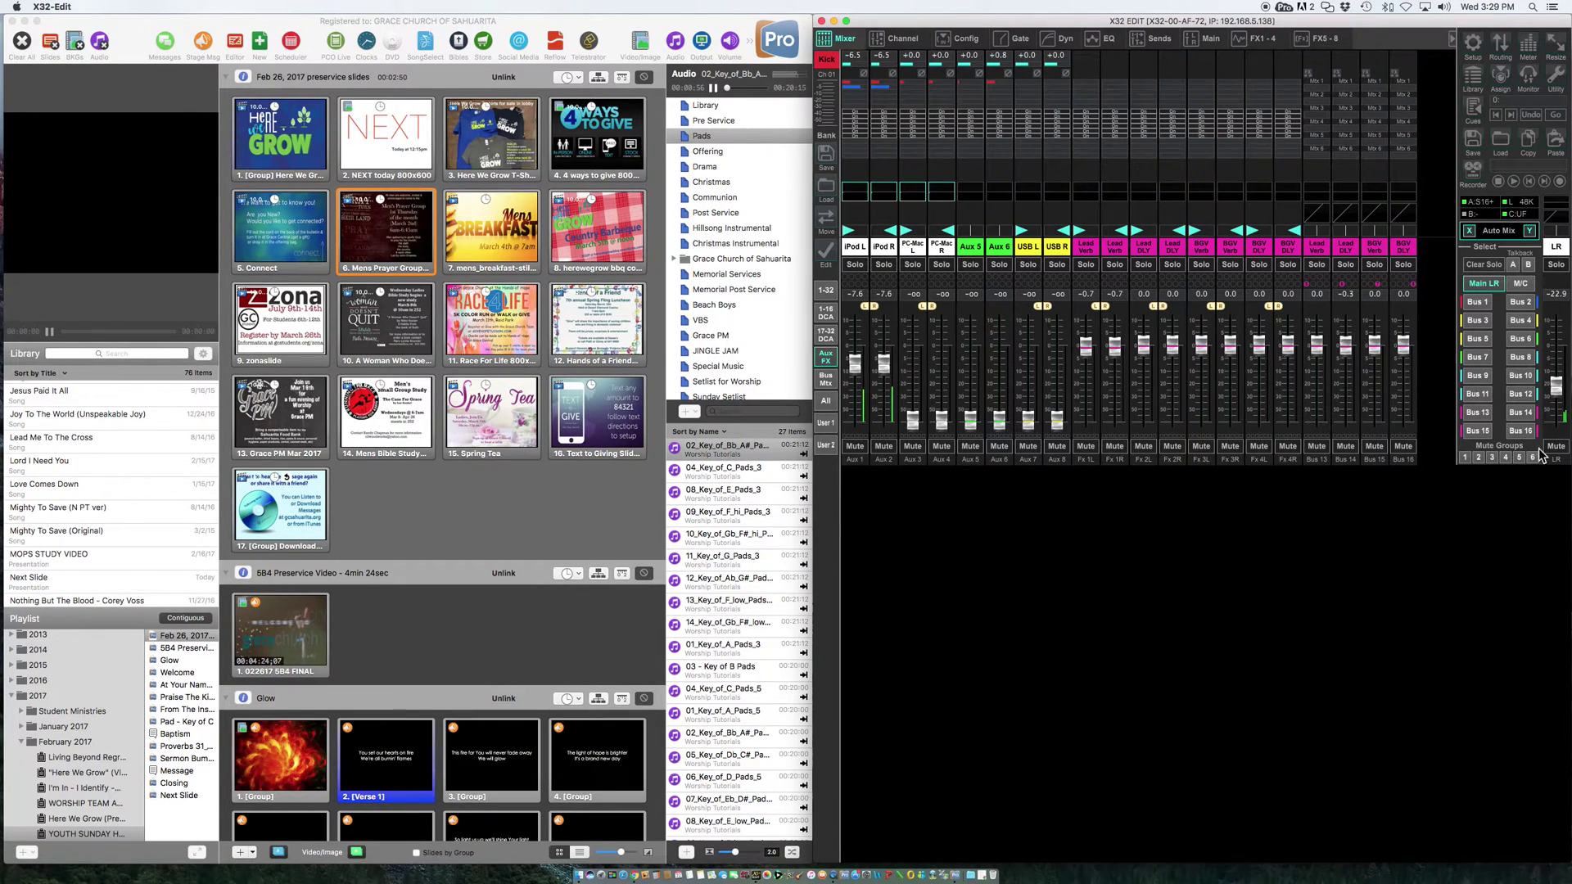
left_click(1454, 40)
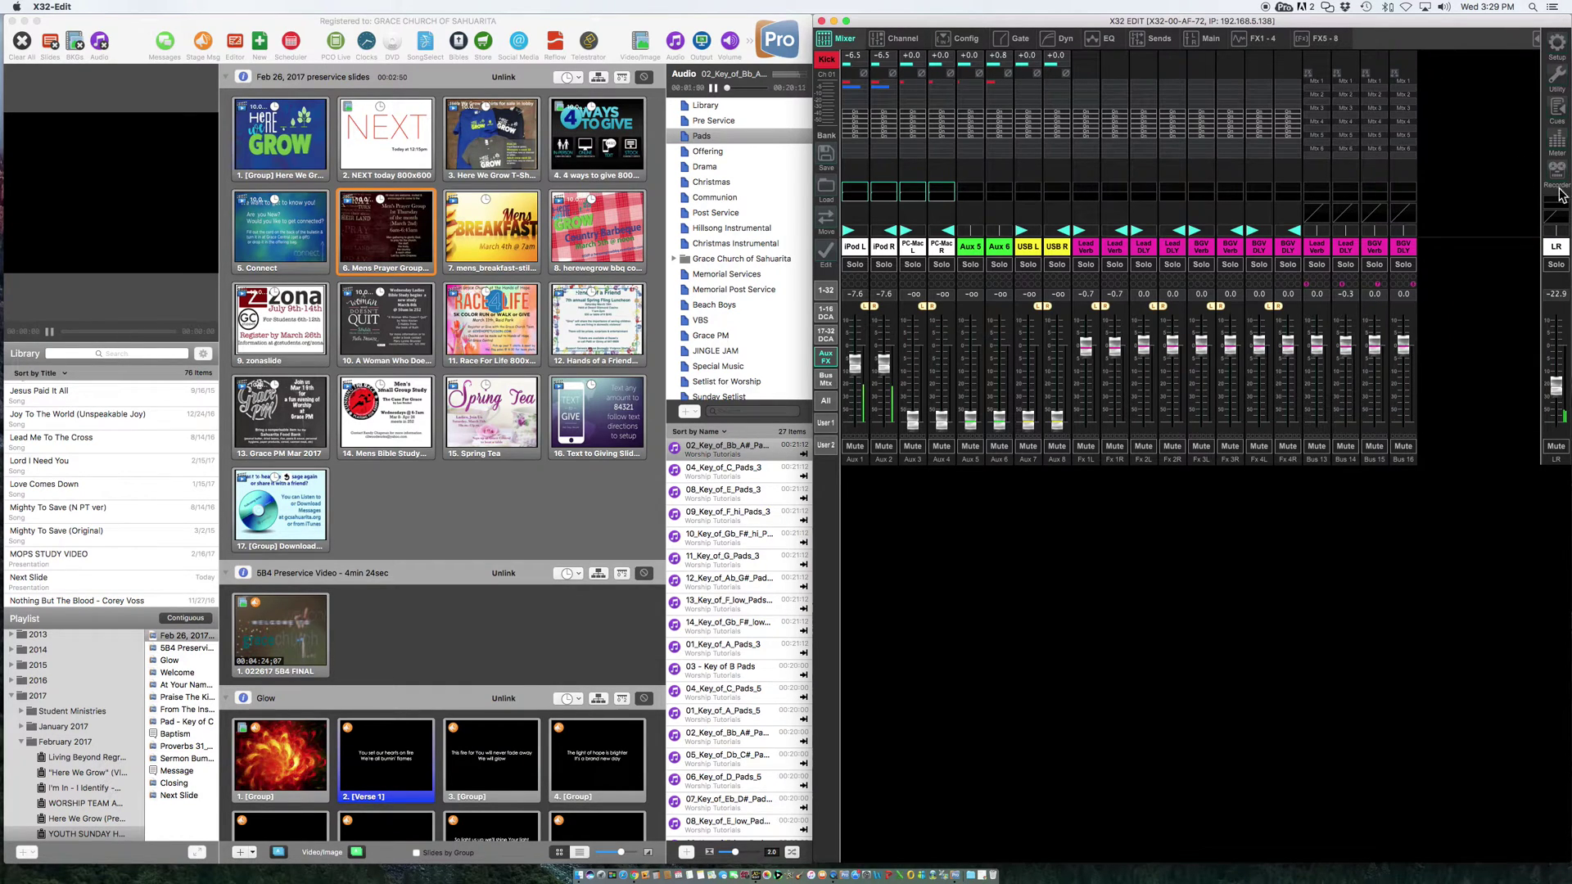
Mute the main LR output after collapsing and restoring the setup and bus-select panel.
left_click(1556, 448)
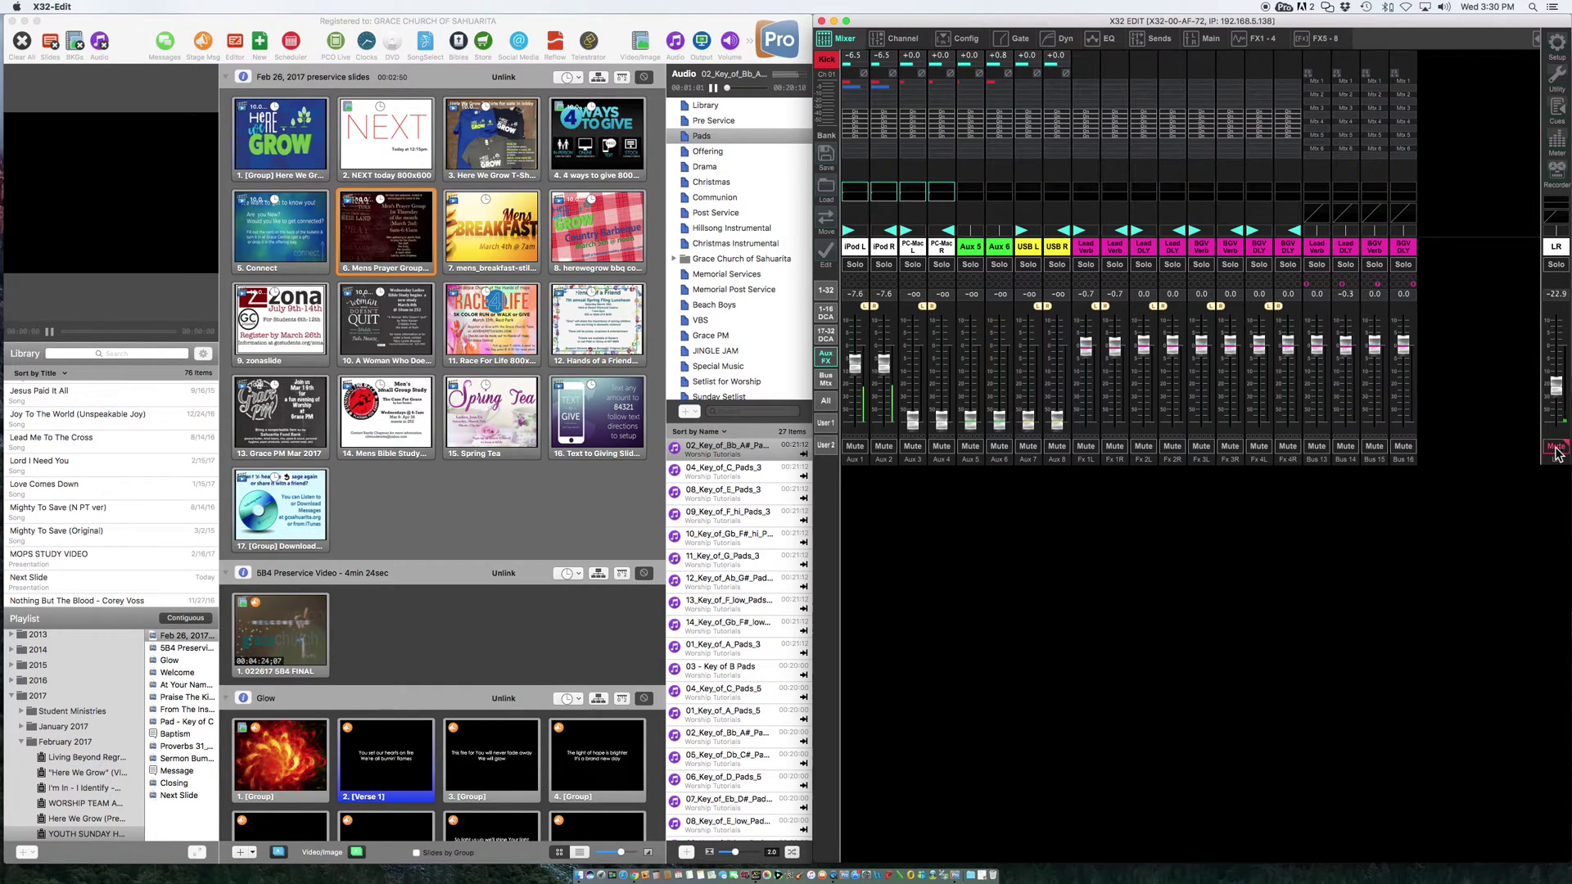
left_click(1536, 40)
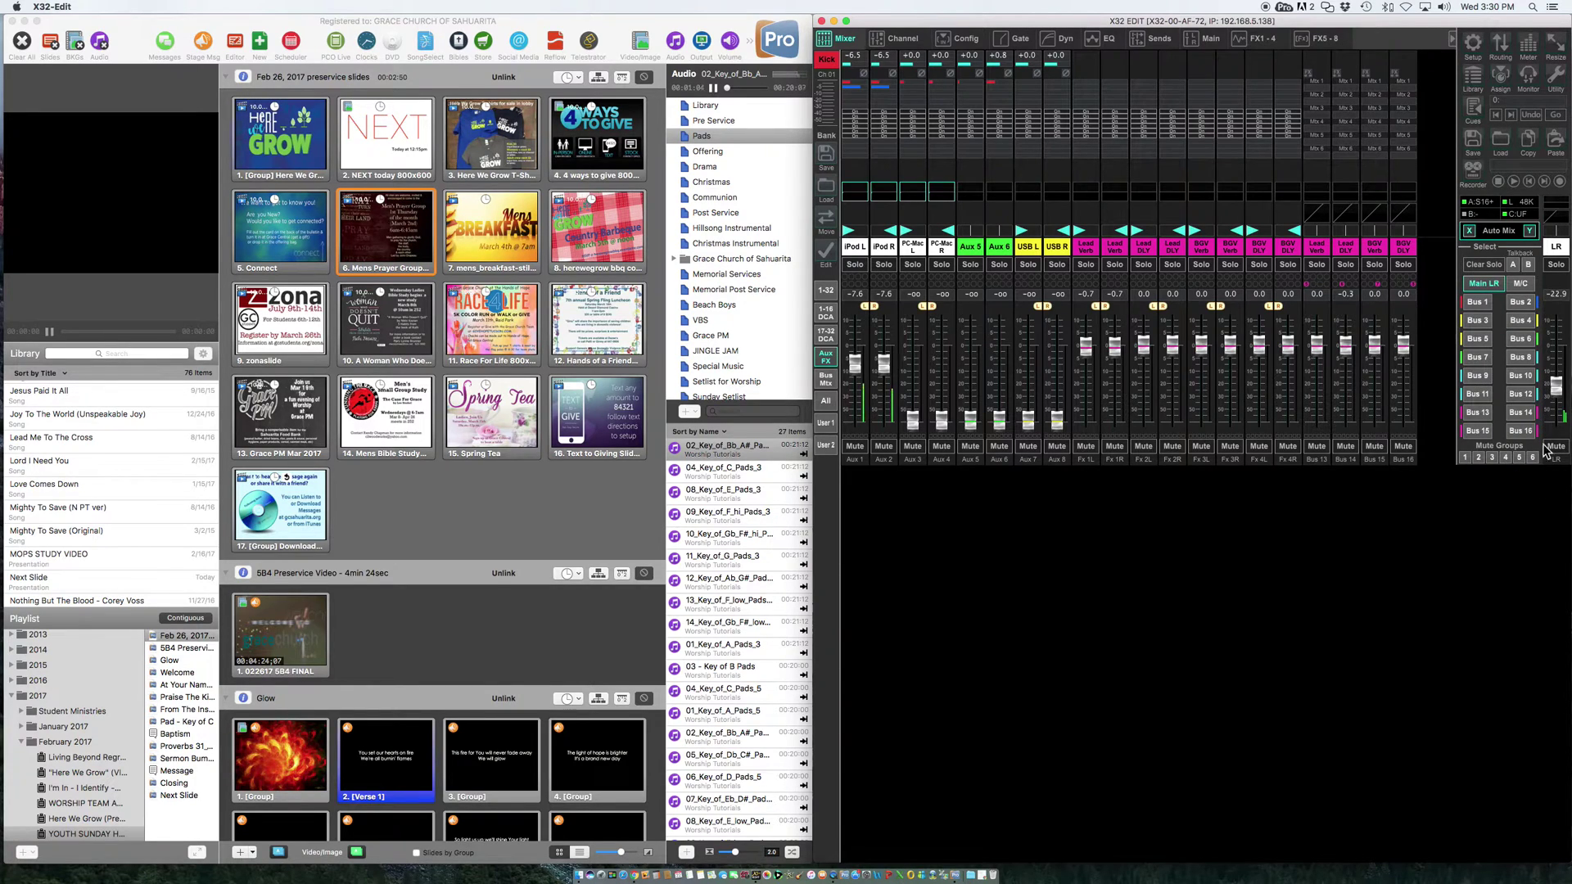
left_click(1452, 42)
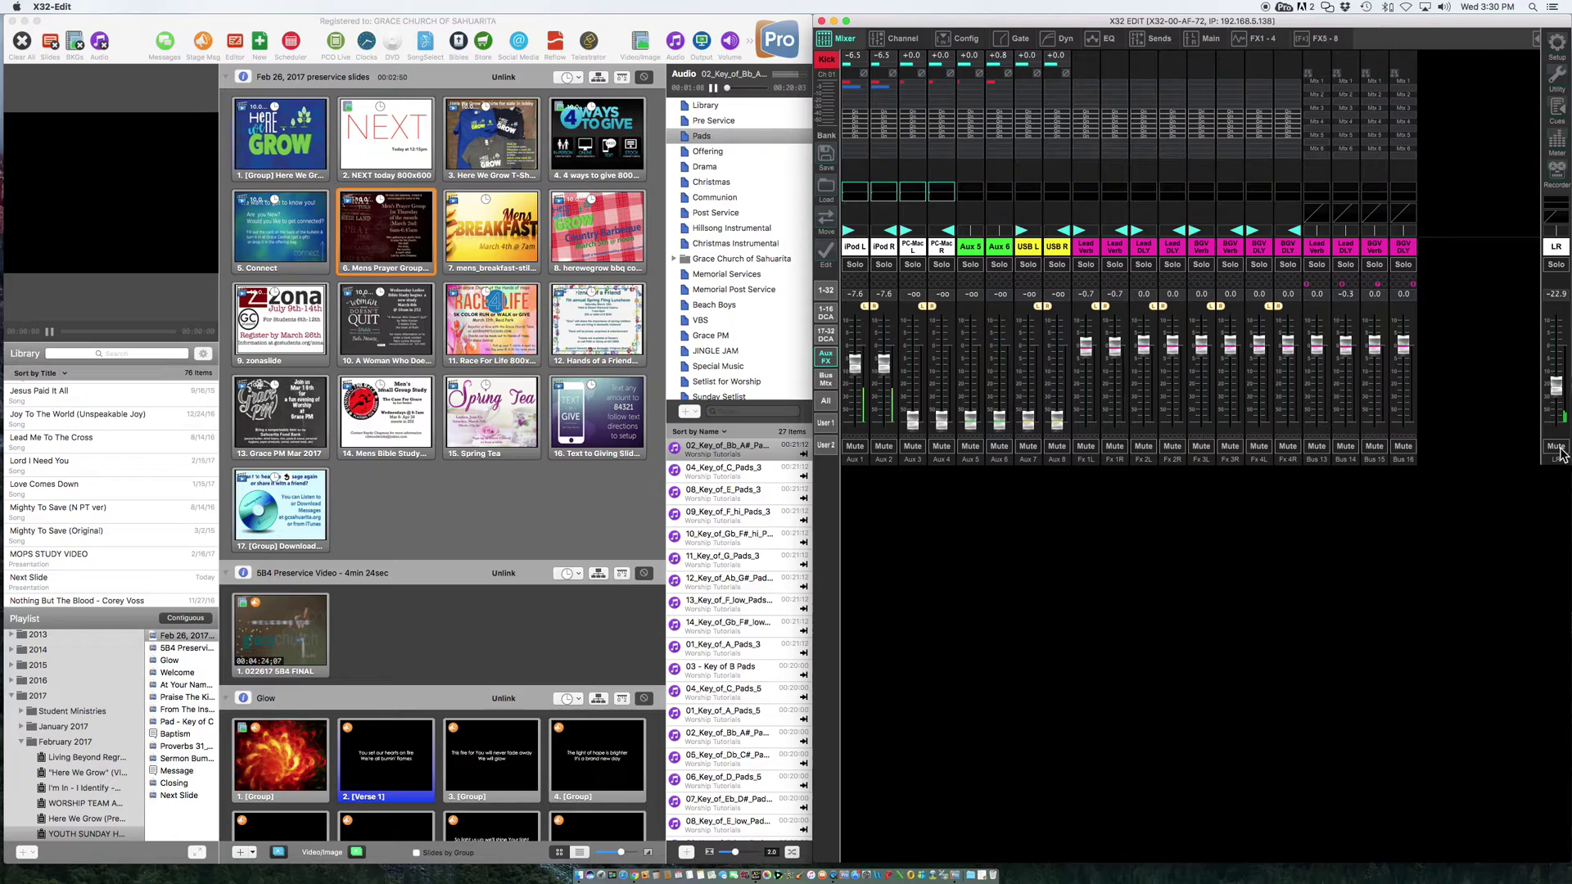
left_click(1537, 41)
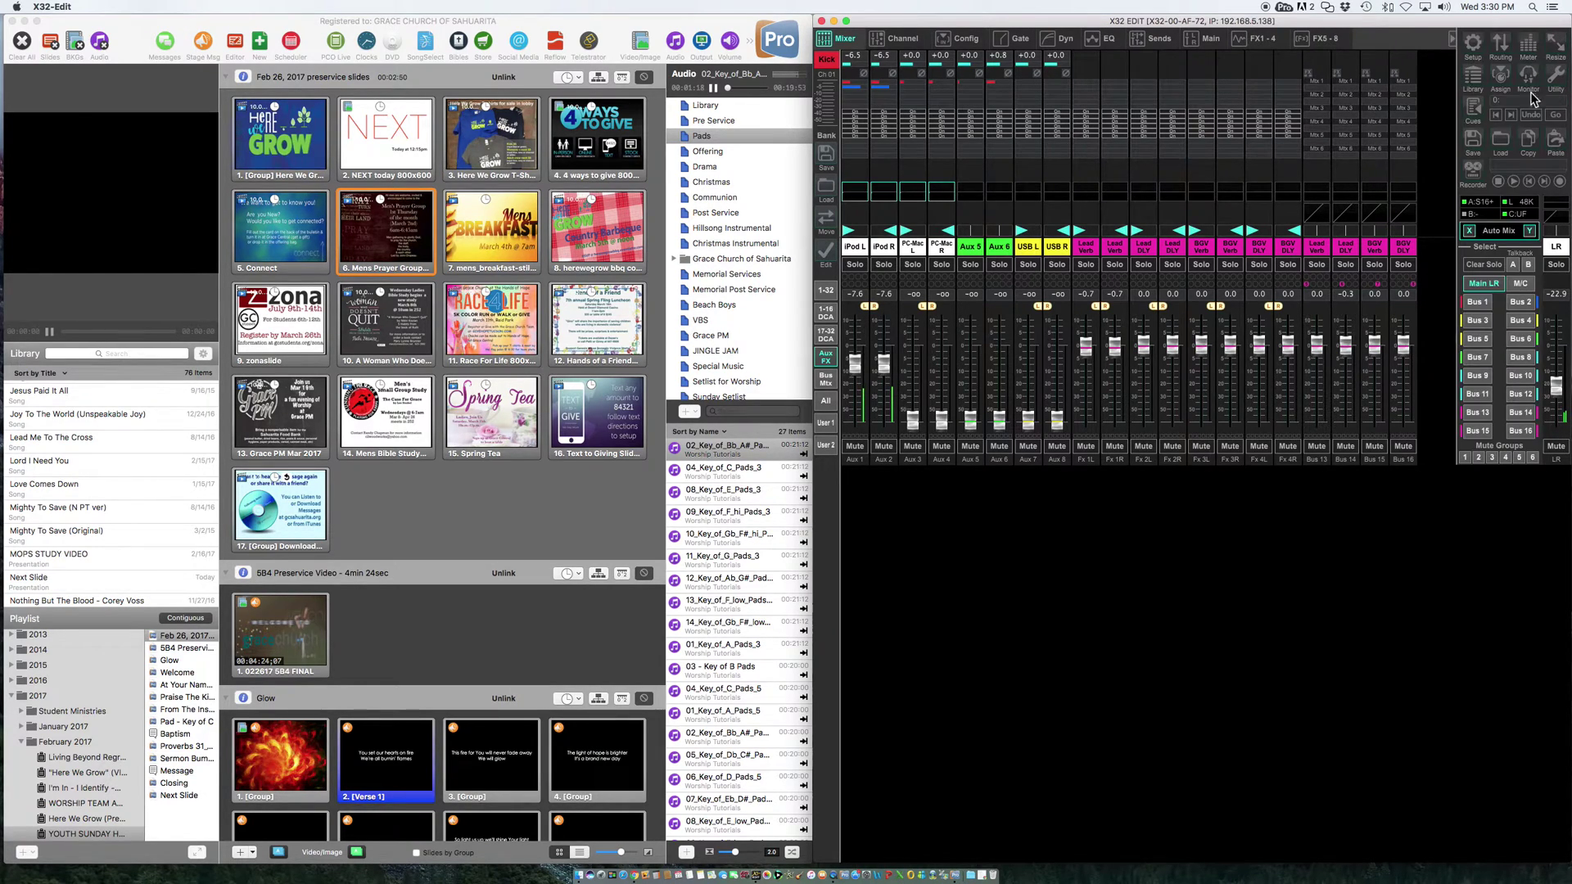
left_click(1555, 447)
Unmute the Drum Mon. bus and adjust its master fader, finally bringing it to 0.0.
left_click(1477, 303)
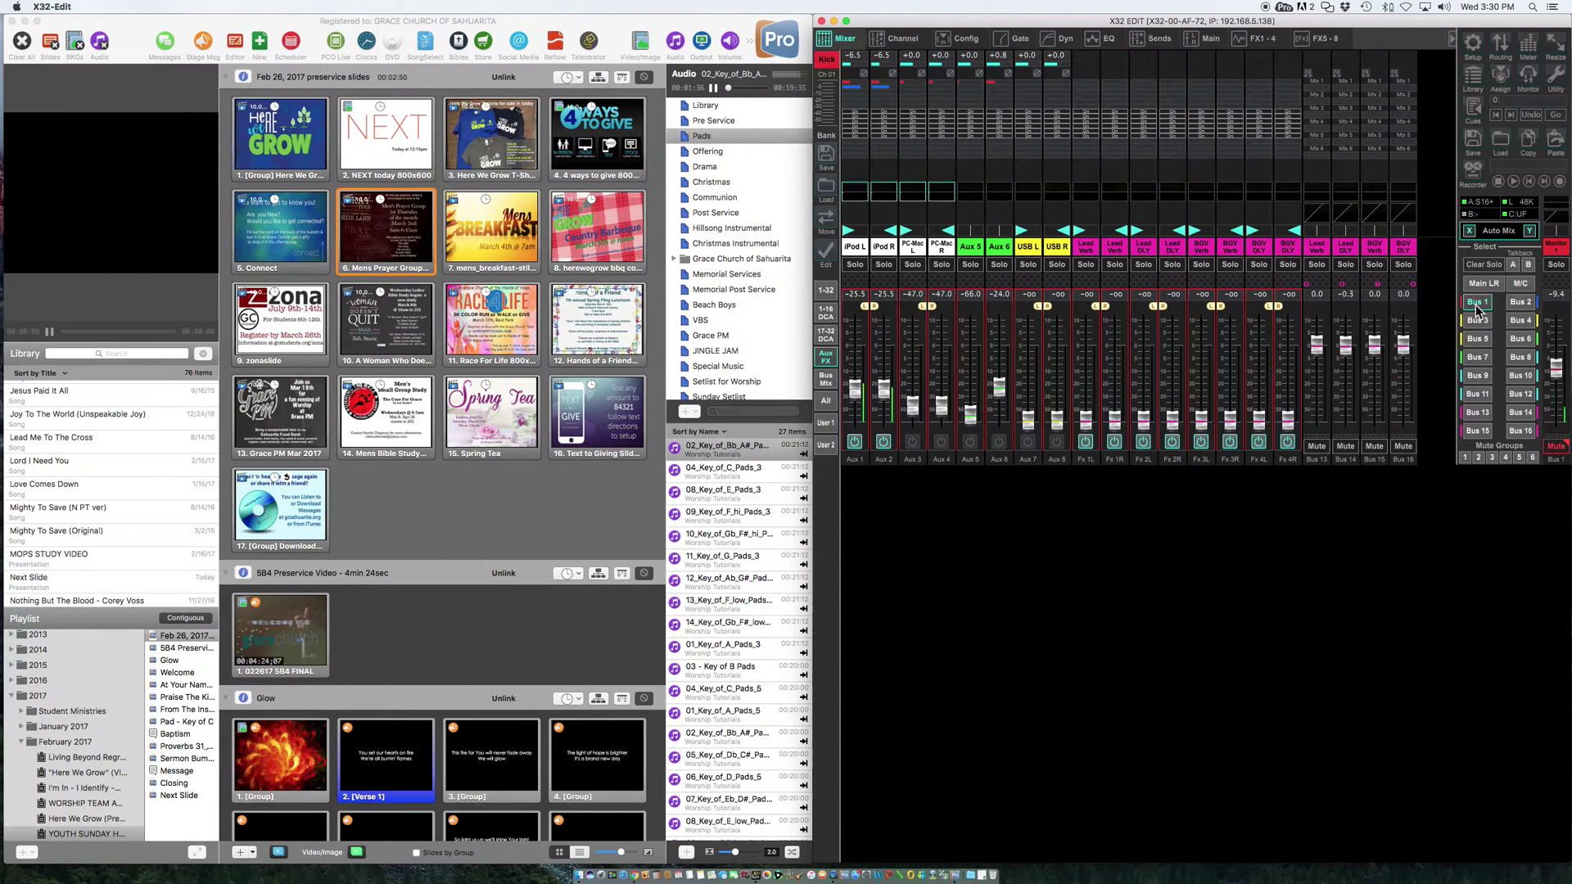
left_click(1521, 303)
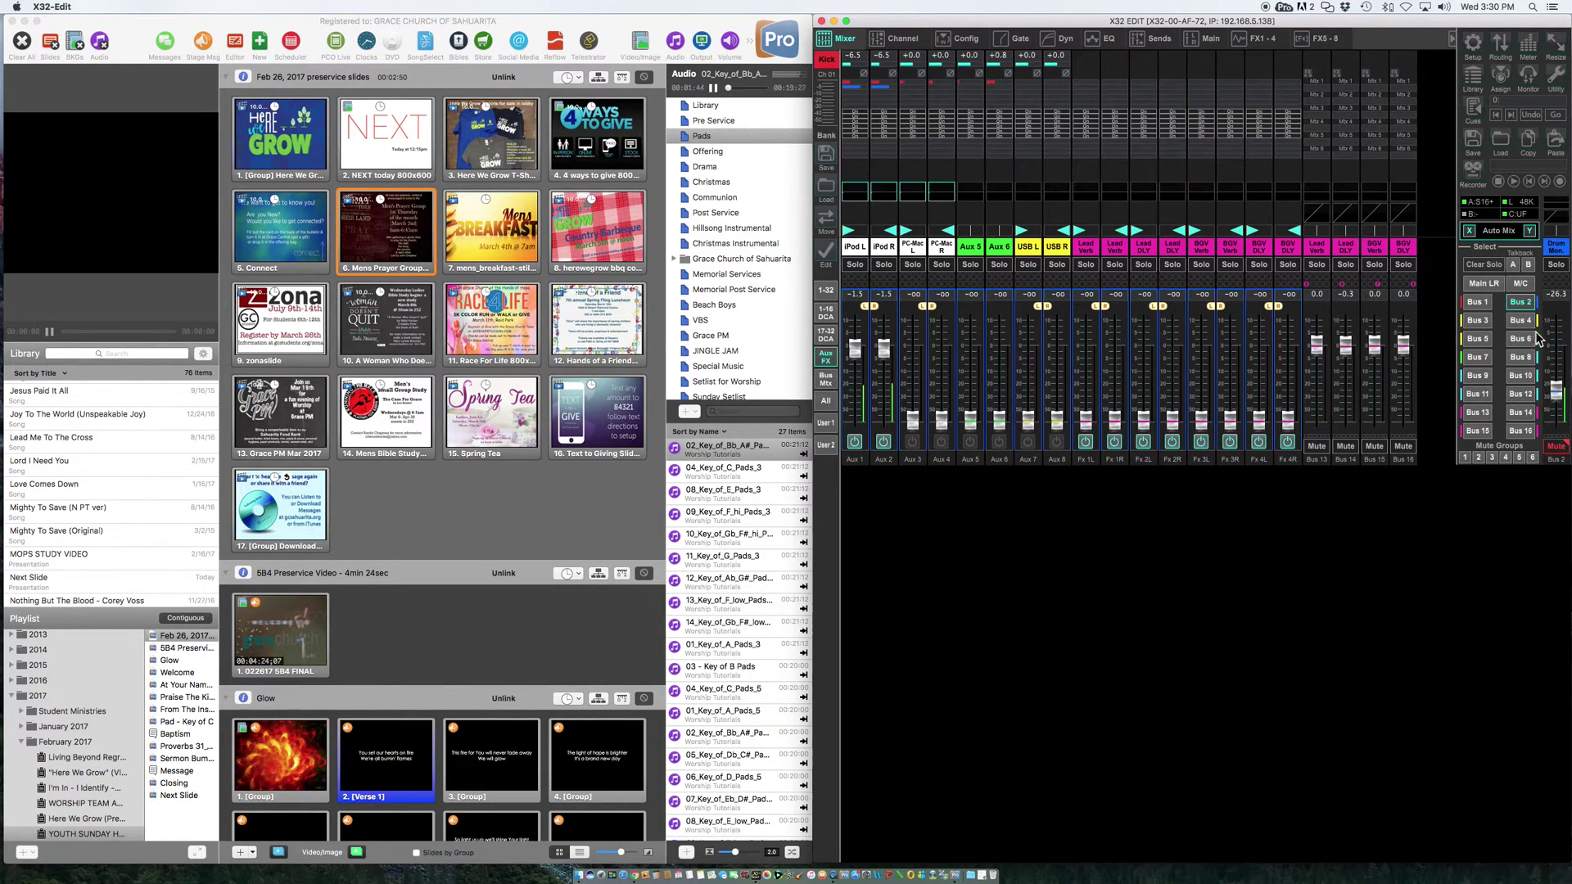
left_click(1559, 448)
left_click_drag(1557, 393, 1557, 368)
left_click_drag(1558, 361, 1560, 399)
mouse_move(1560, 398)
left_mouse_down()
mouse_move(1564, 351)
mouse_move(1560, 386)
left_mouse_up()
Mute the Drum Mon. bus, then rebalance the Monitor 1 bus master and leave it muted.
left_click(1477, 303)
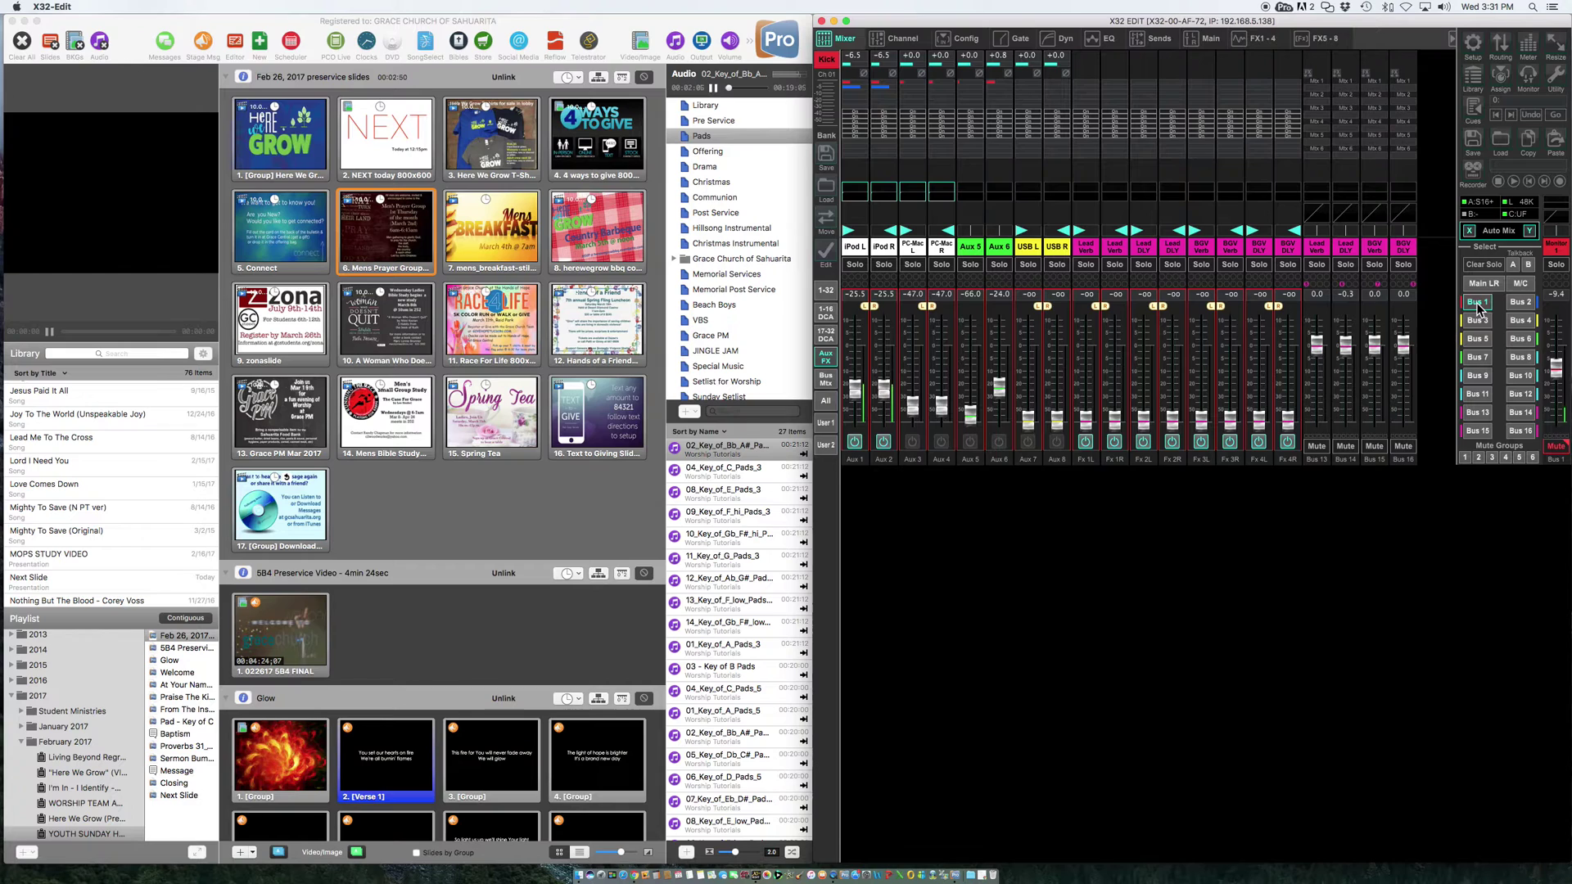
left_click(1520, 302)
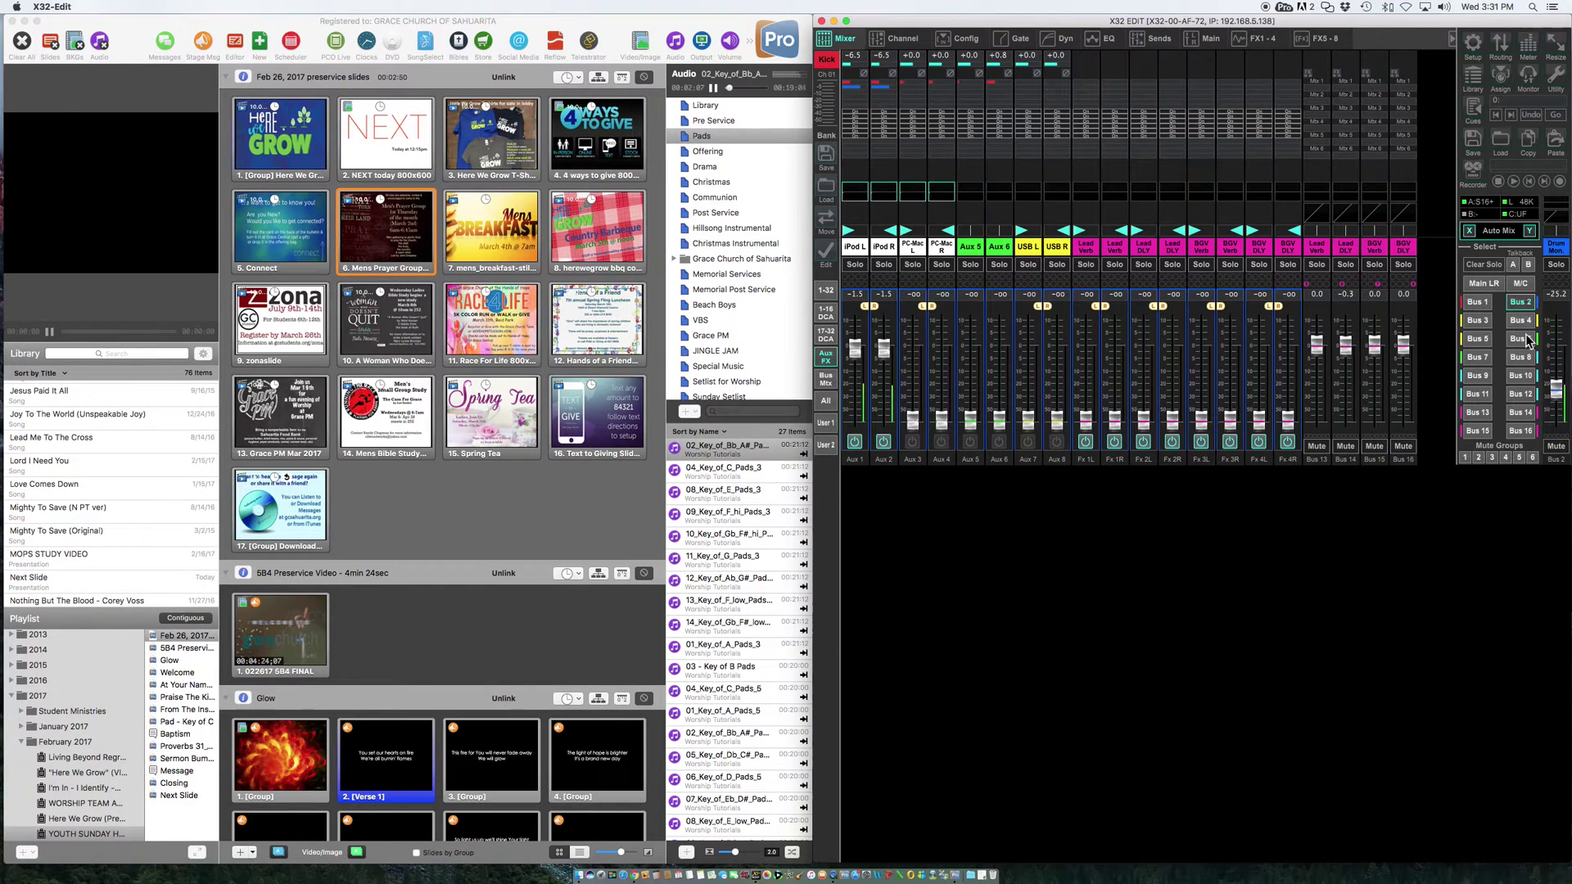
left_click(1553, 448)
left_click(1478, 303)
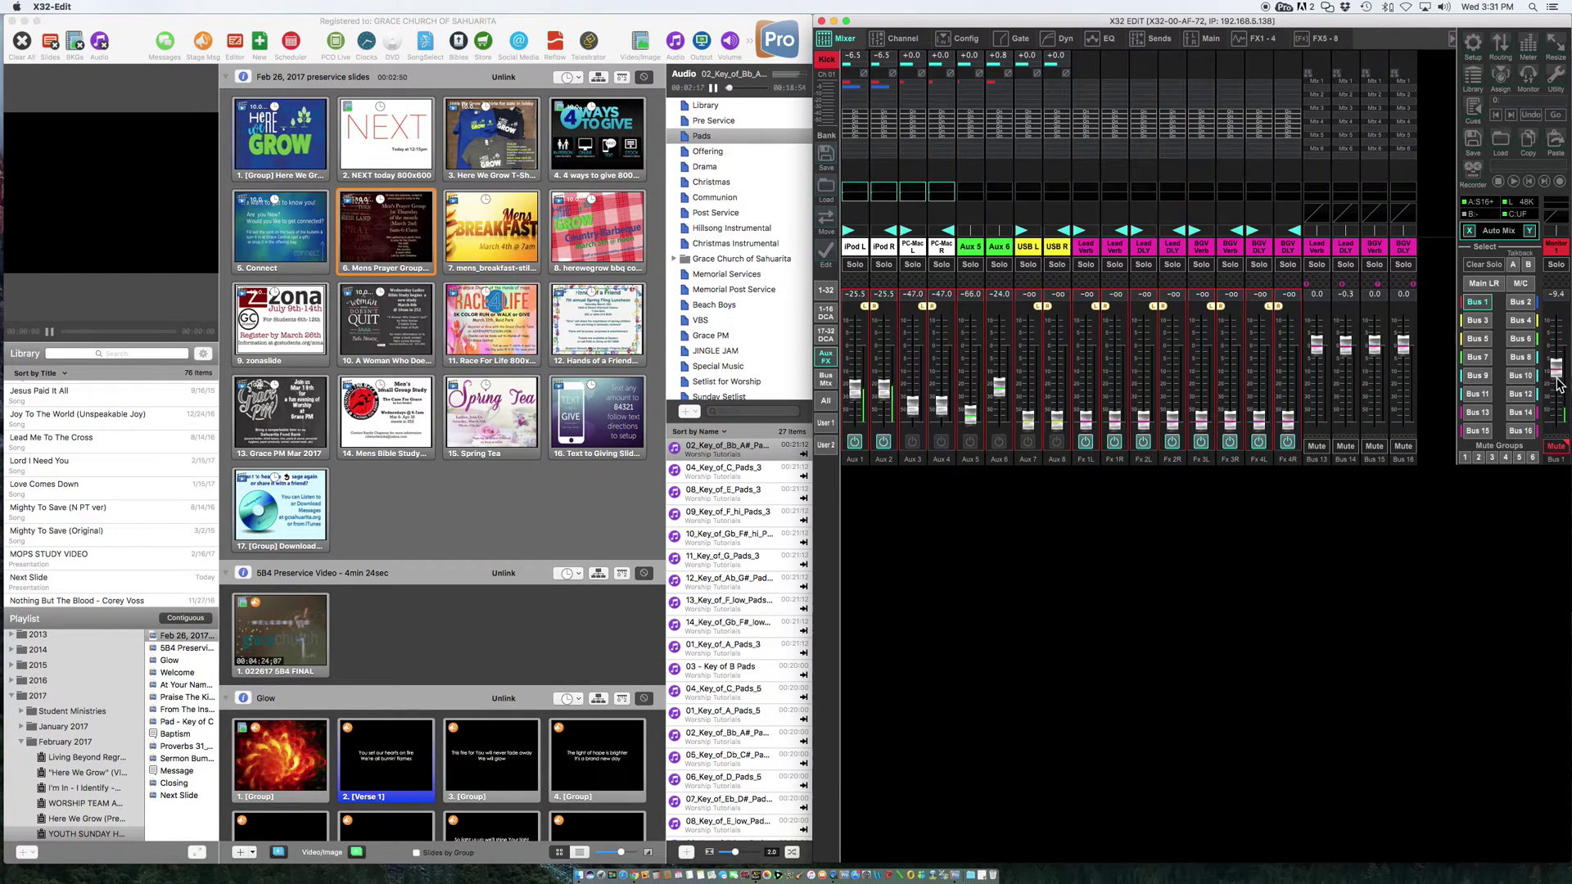
left_click_drag(1557, 379, 1558, 416)
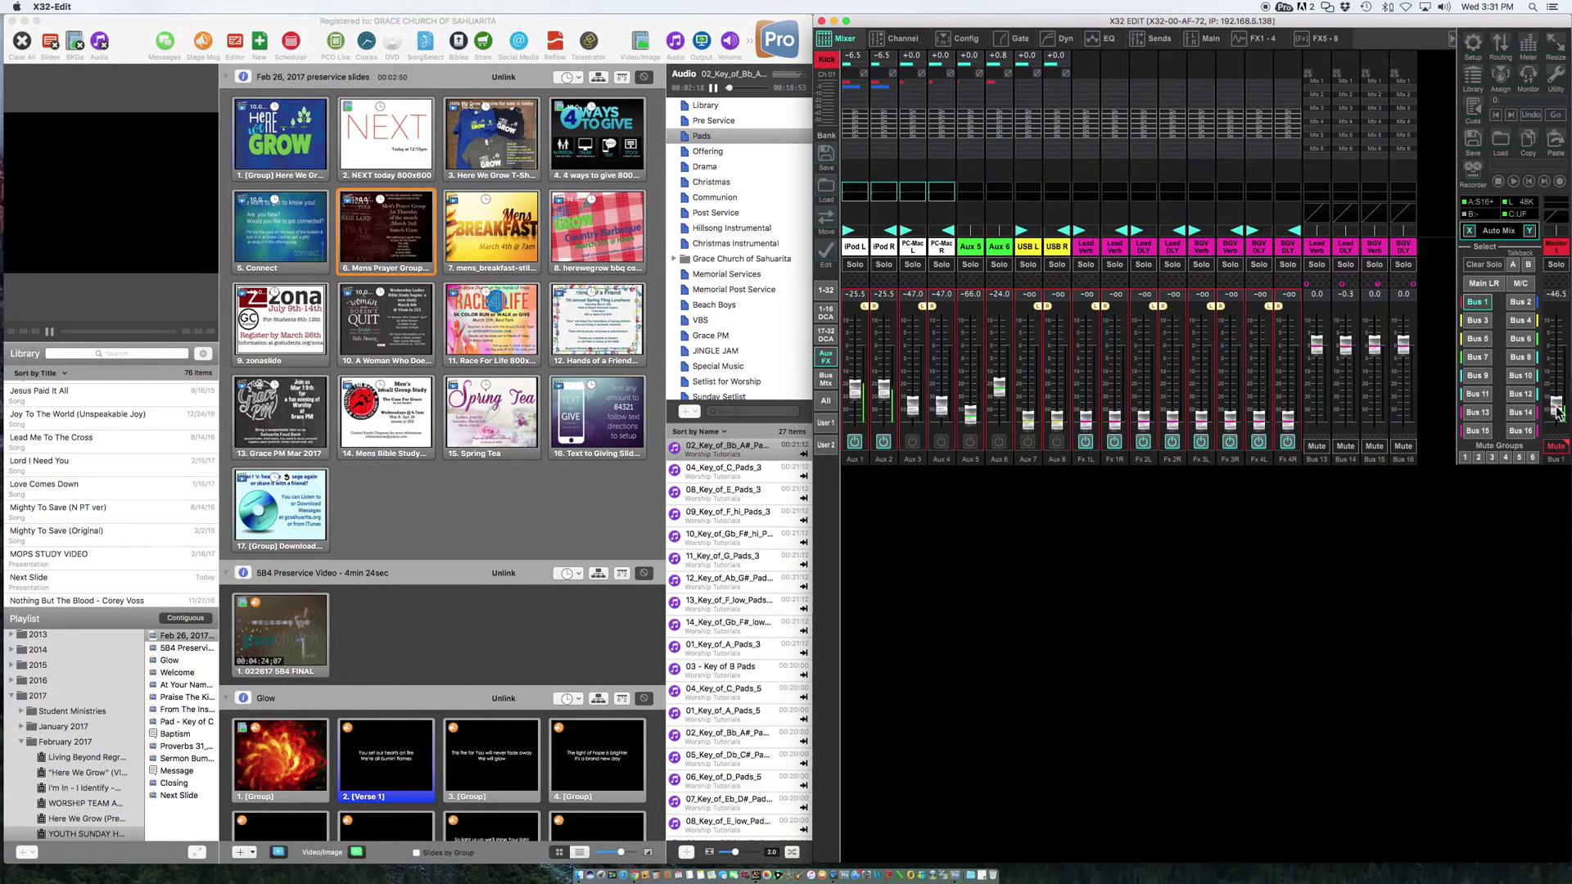
left_click(1558, 447)
left_click(1557, 448)
mouse_move(1557, 404)
left_mouse_down()
mouse_move(1556, 339)
mouse_move(1557, 392)
left_mouse_up()
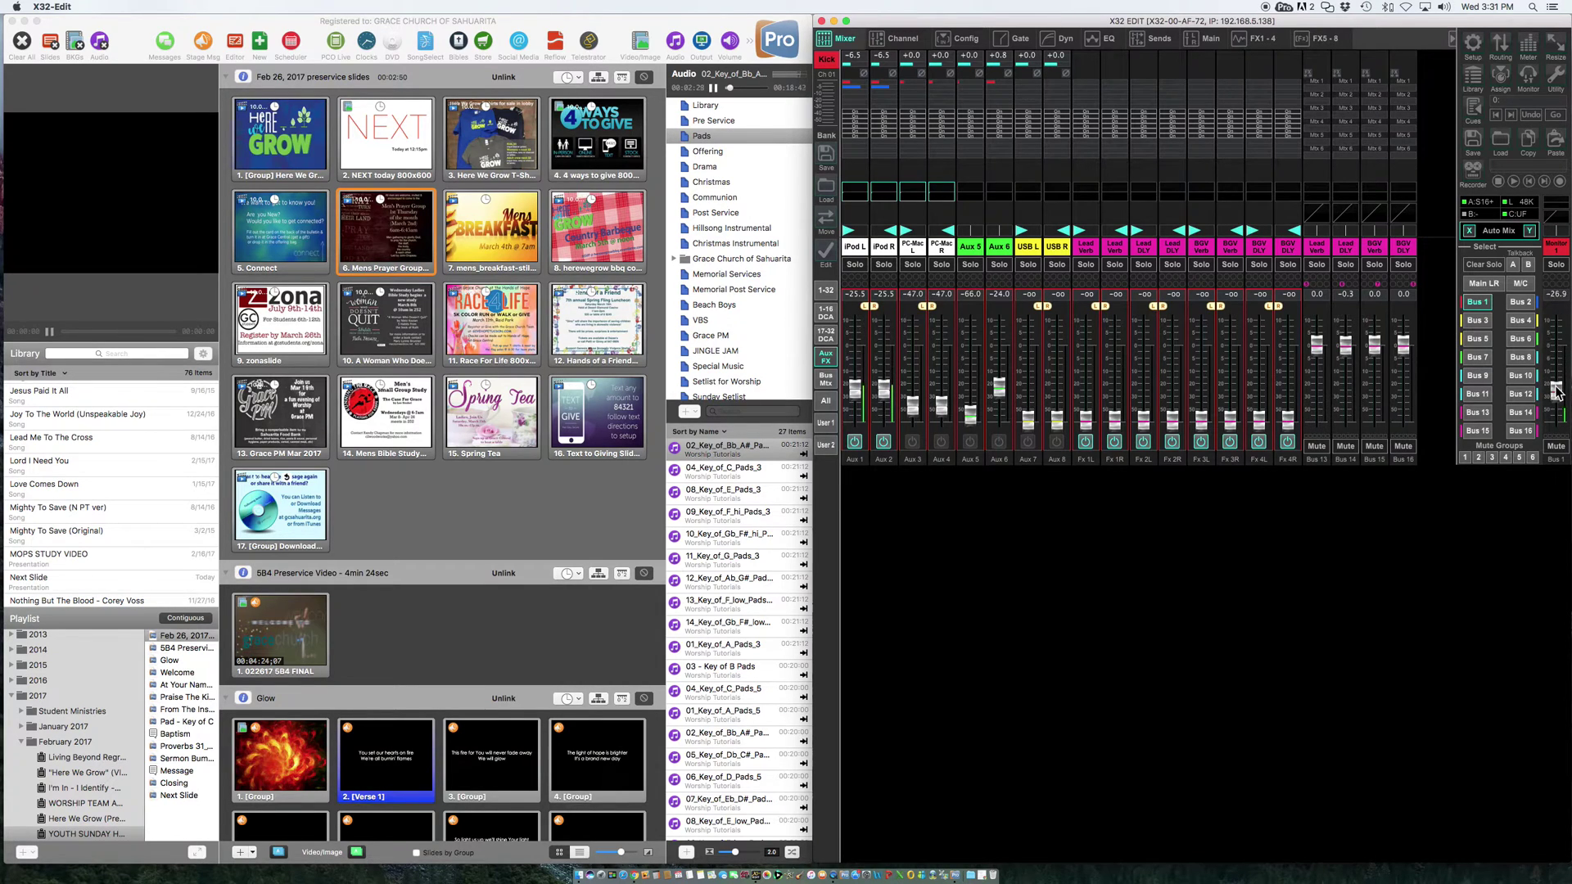
left_click(1556, 447)
Review sends for GTR 2 IEM, Bus 5, Pad IEM, Vox 1 IEM and Monitor 1, ending on Drum Mon. (Bus 2).
left_click(1521, 320)
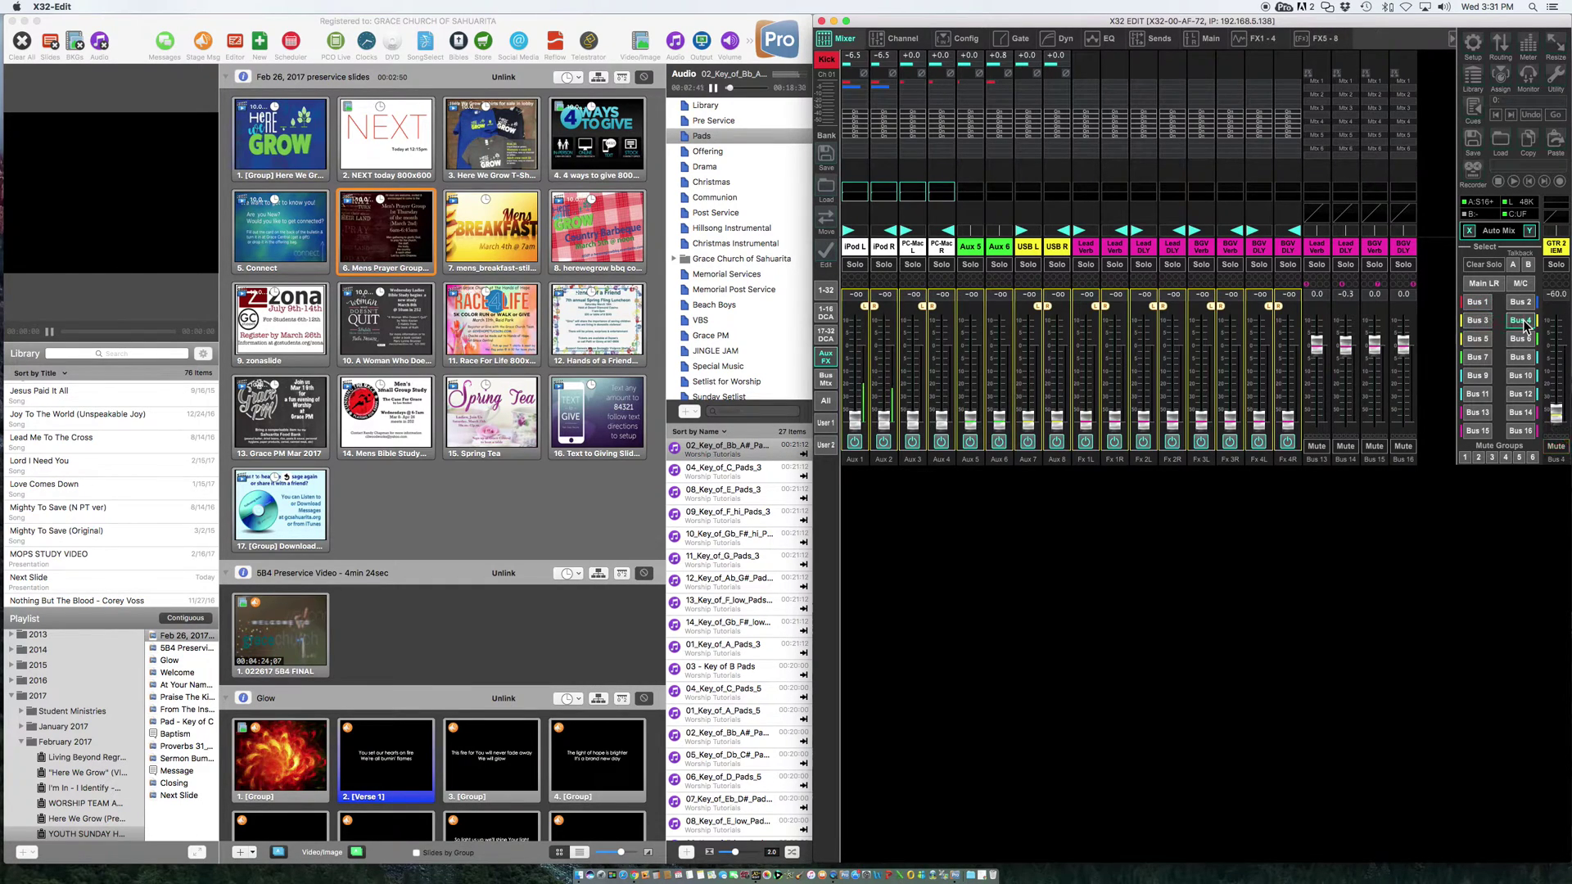
left_click(1474, 339)
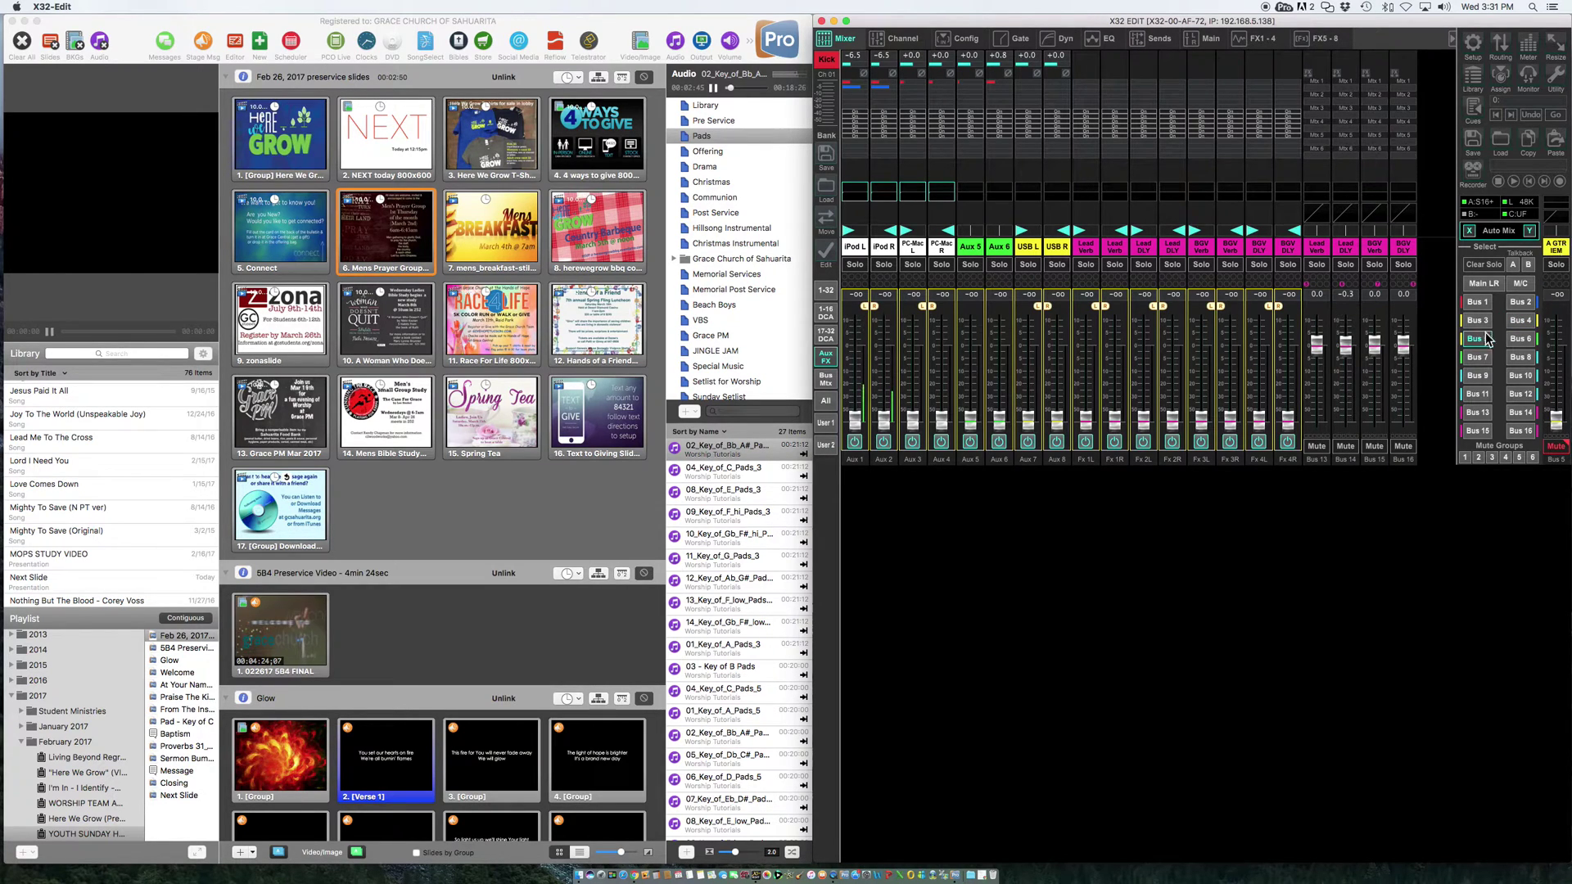
left_click(1478, 357)
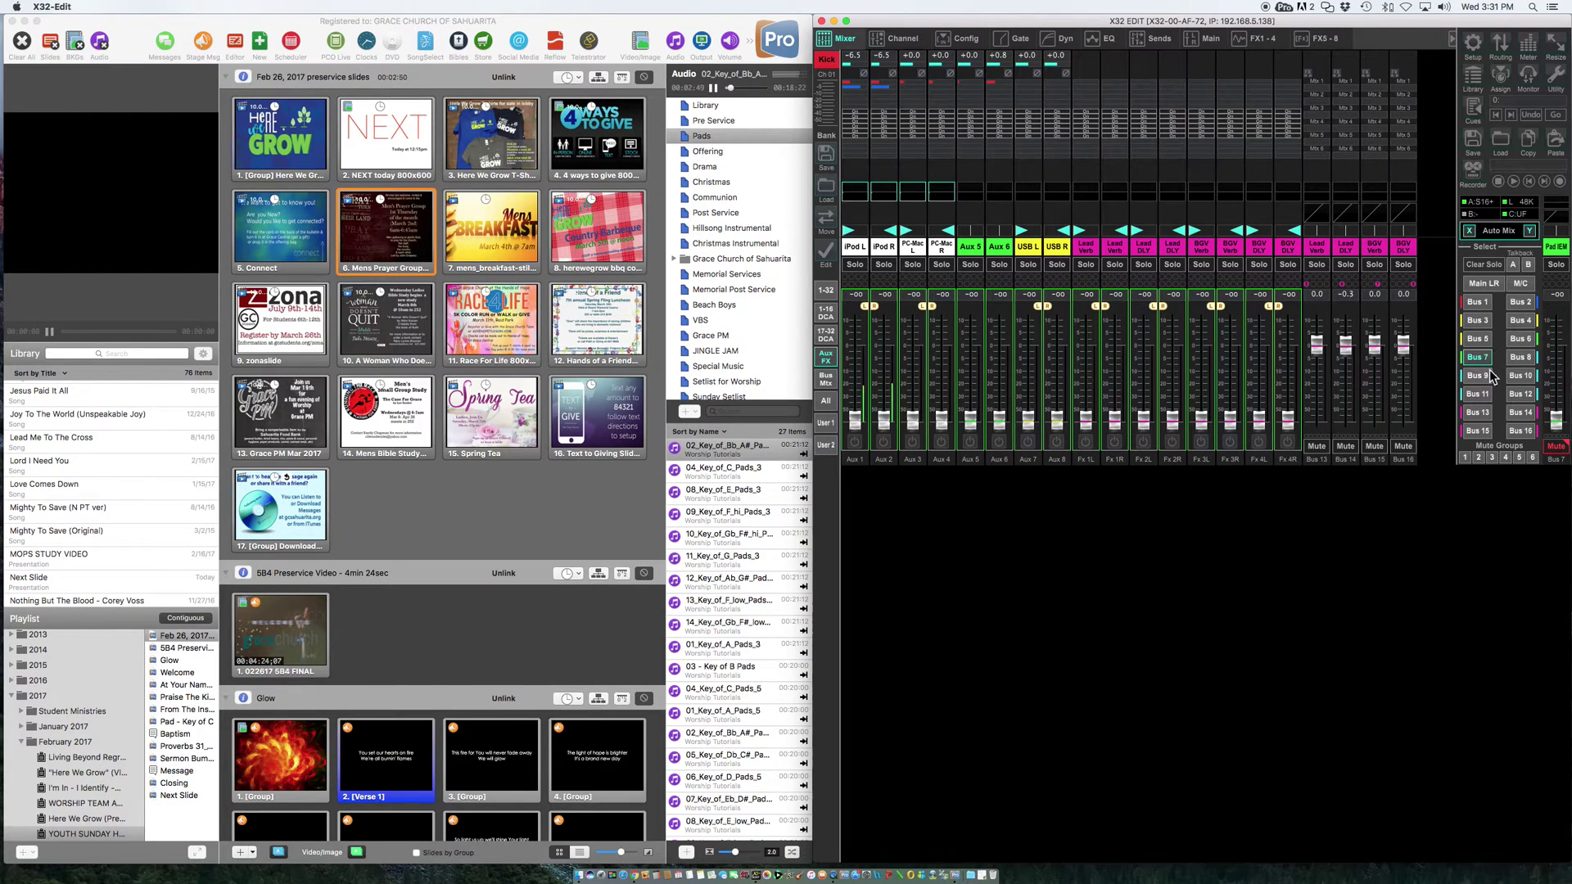
left_click(1522, 358)
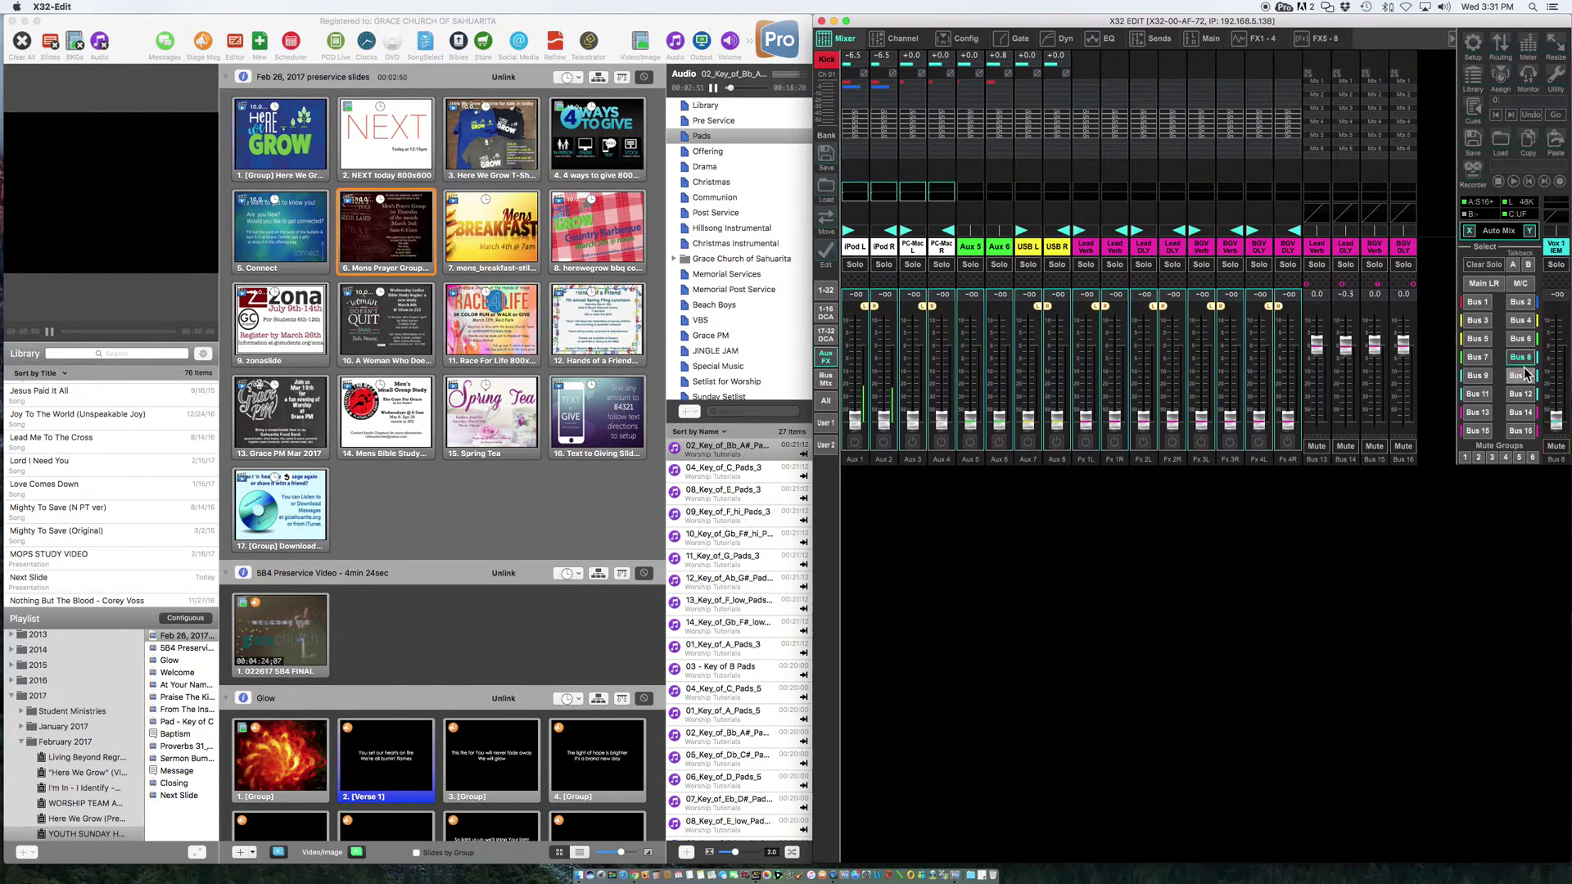
left_click(1523, 303)
left_click(1478, 303)
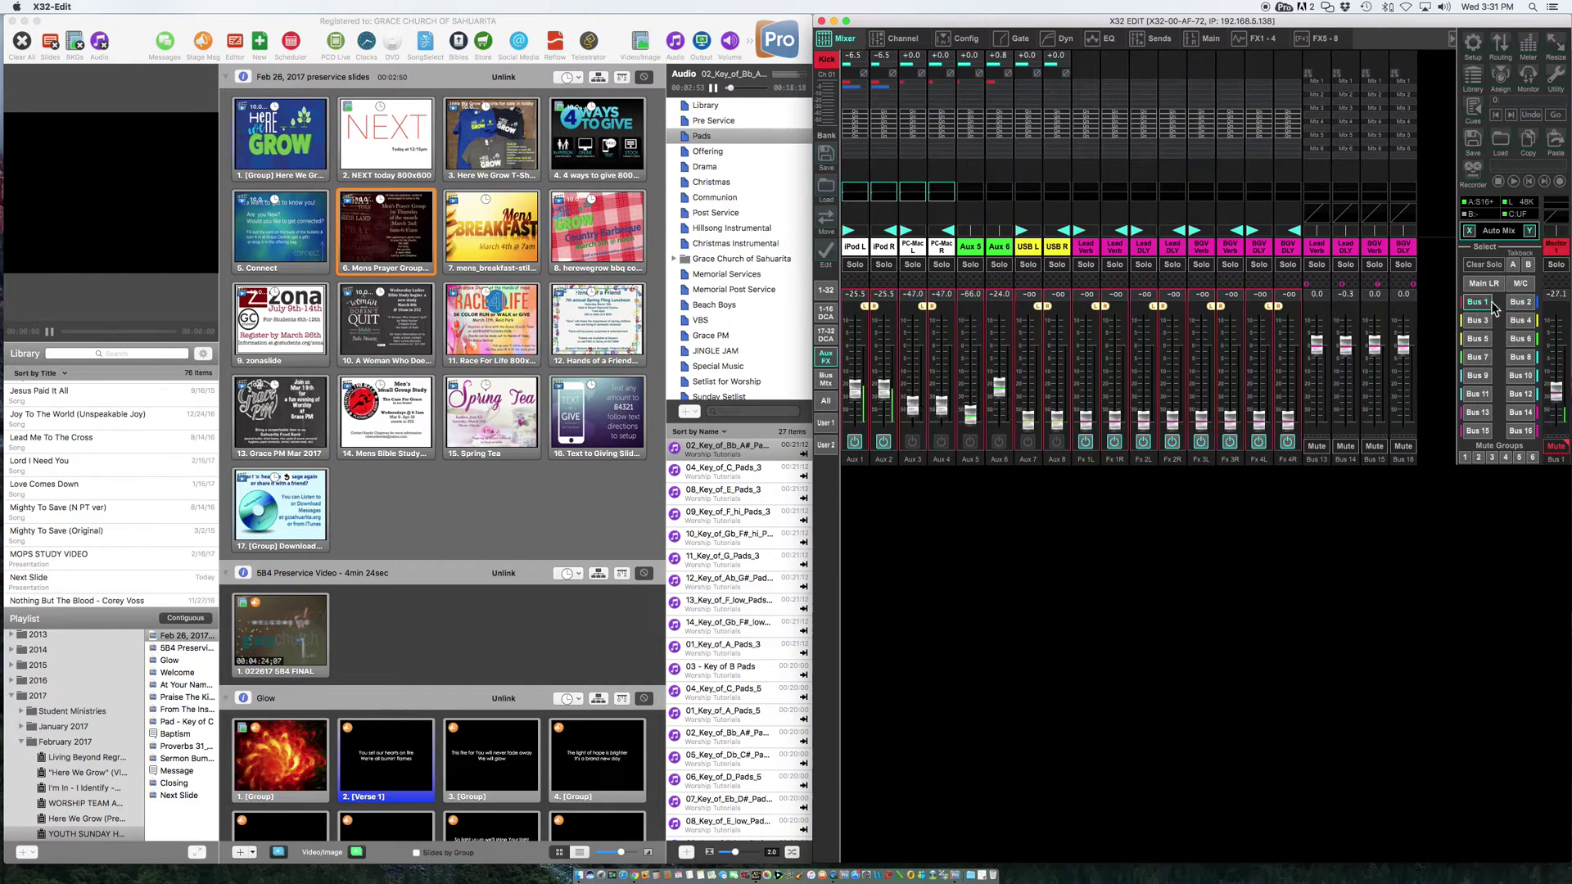
left_click(1521, 303)
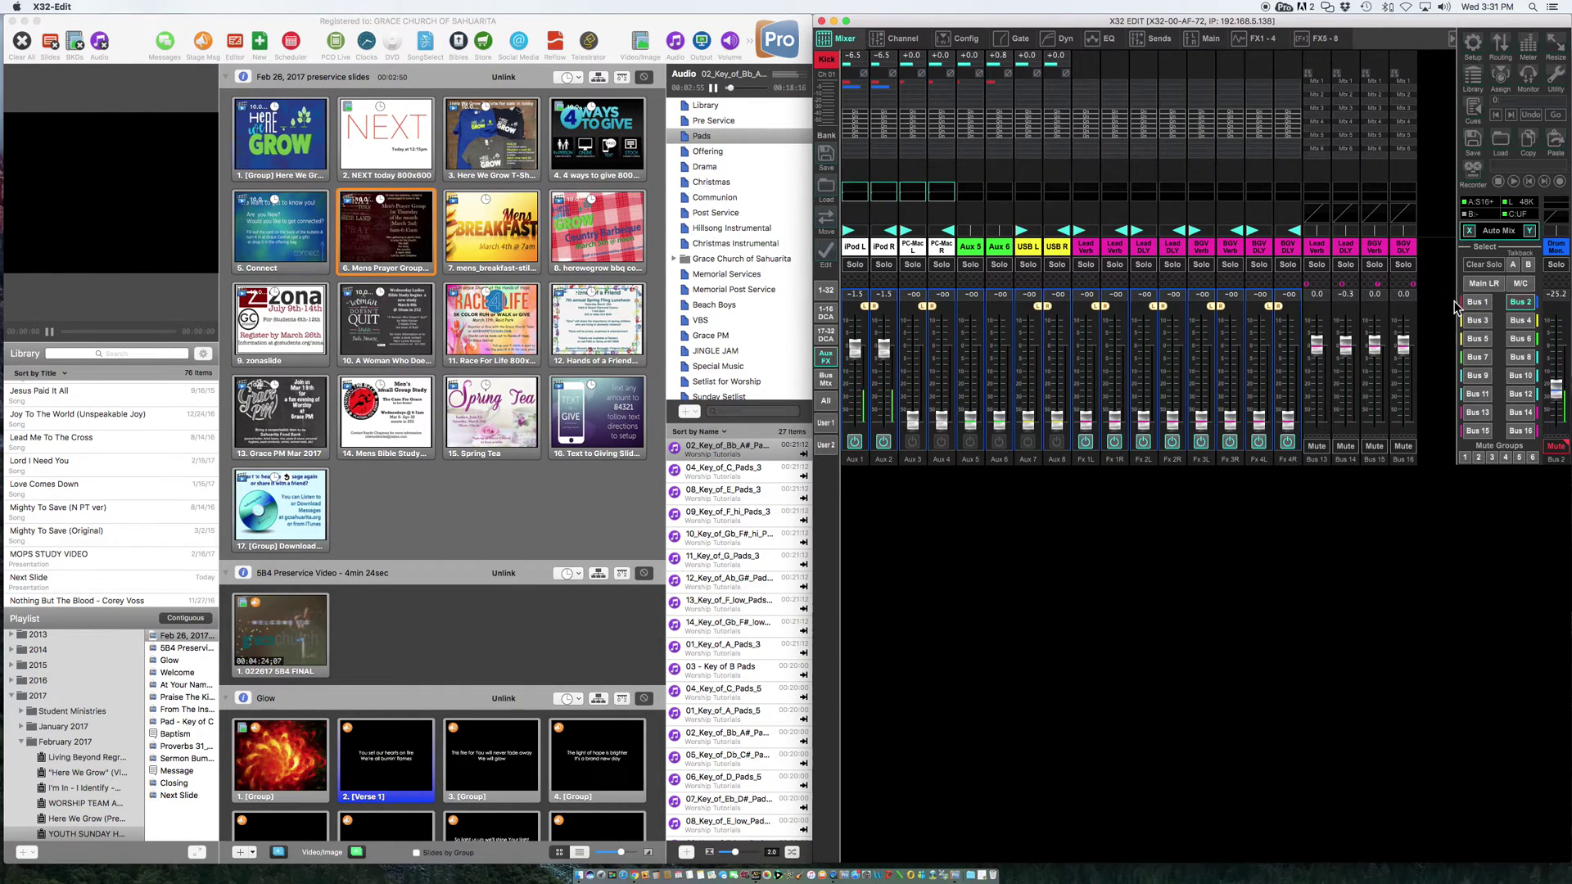
left_click(1483, 303)
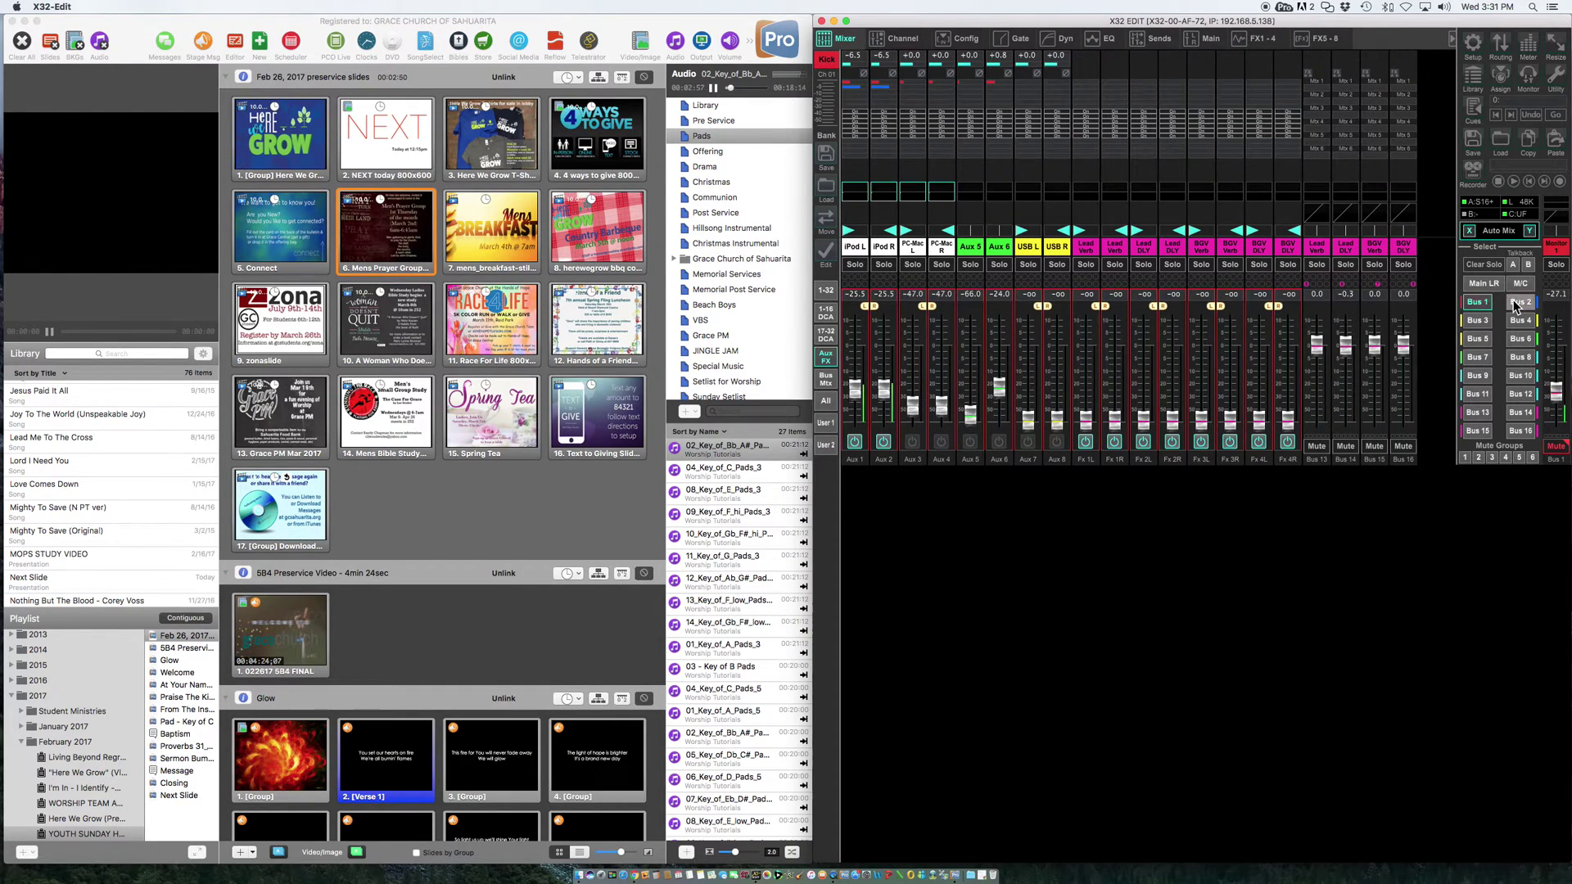
left_click(1516, 305)
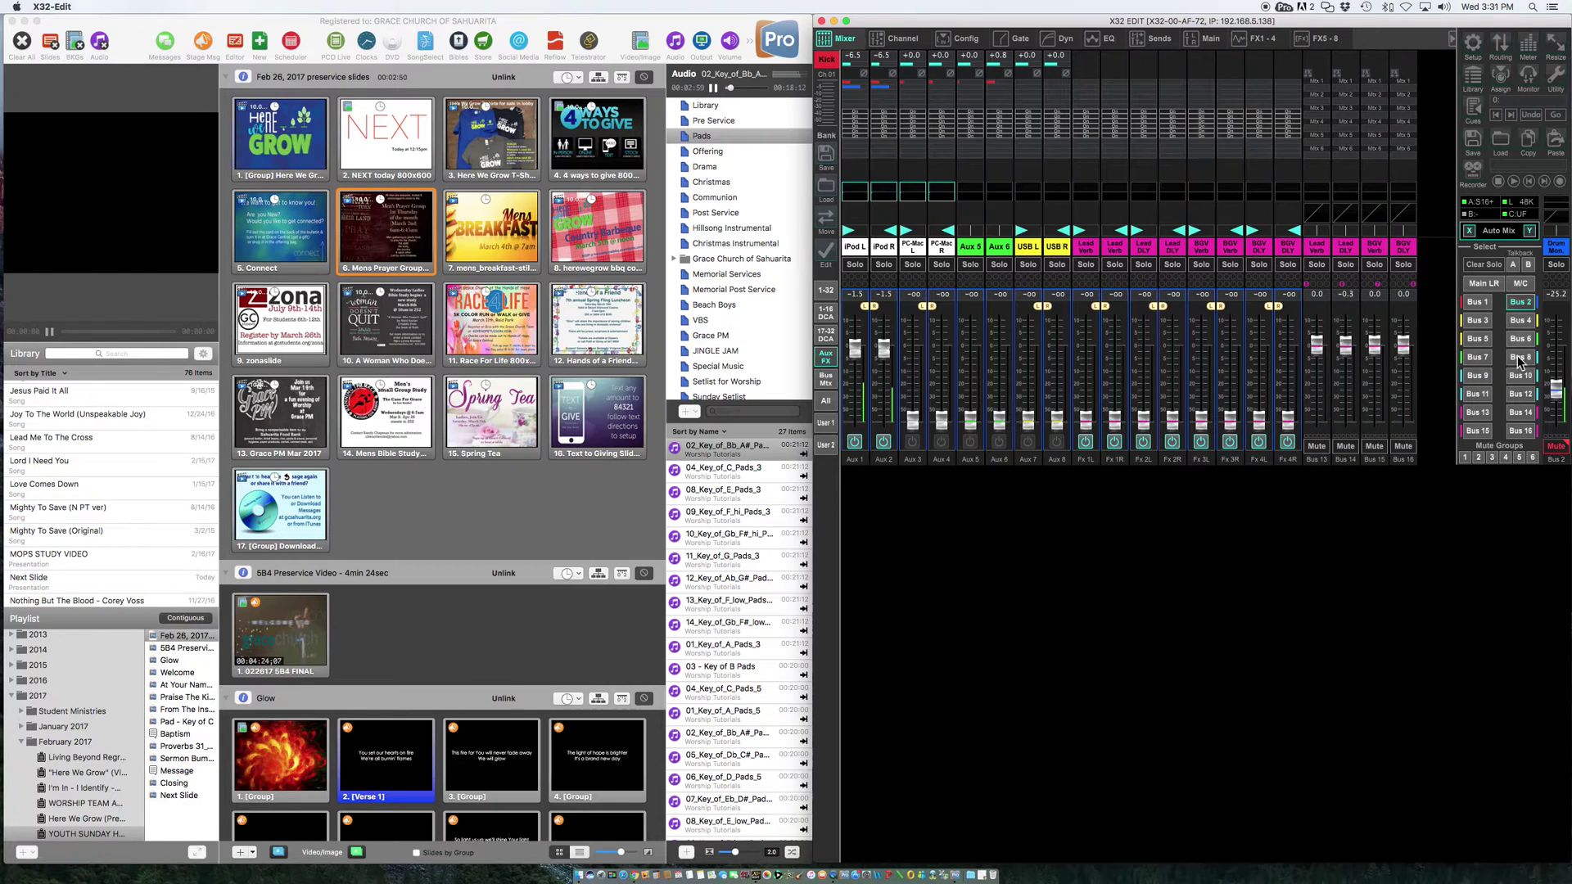
left_click(825, 334)
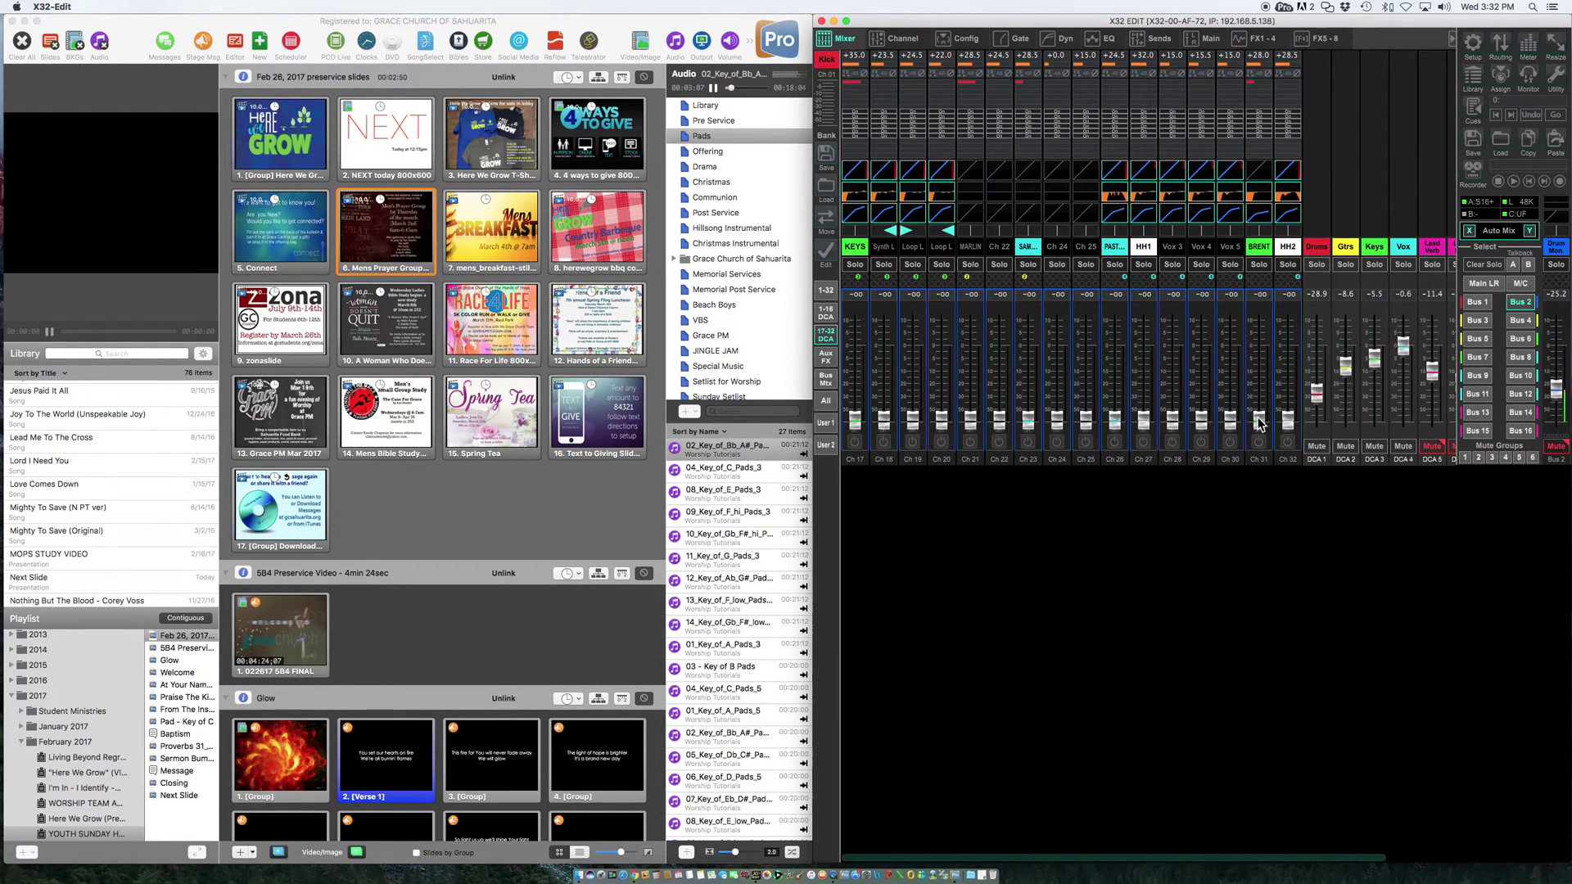
Nudge the BRENT channel 31 fader and switch over to ProPresenter.
mouse_move(1259, 423)
left_mouse_down()
mouse_move(1260, 372)
mouse_move(1260, 423)
left_mouse_up()
left_click(36, 56)
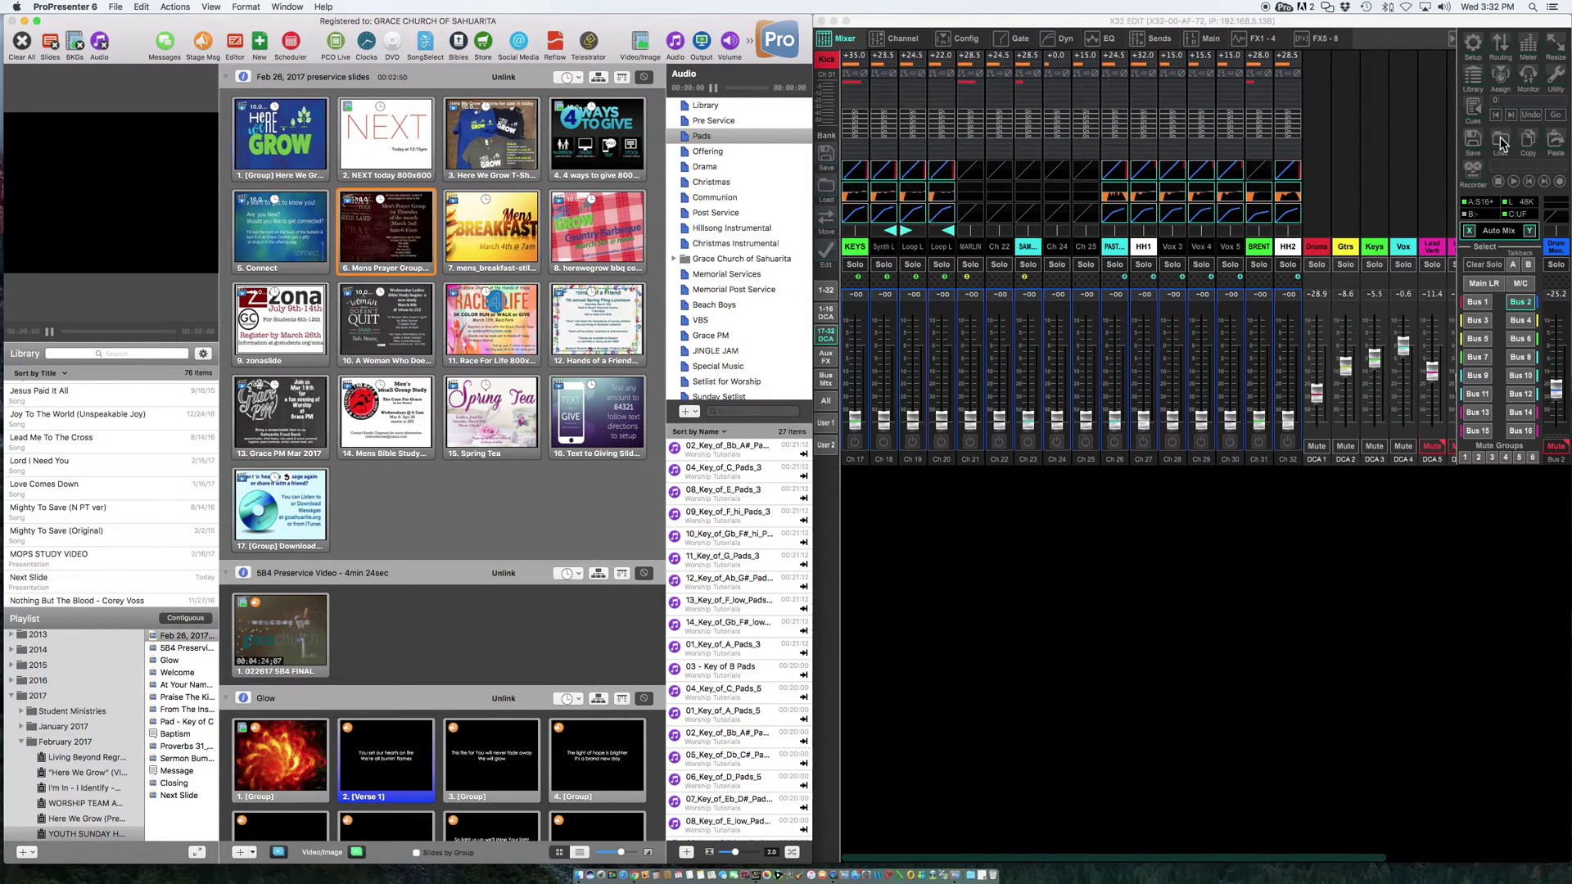
Save a scene file named TEST.scn, replacing the YOUTH name, into the Behringer x32 Scenes folder.
left_click(1472, 143)
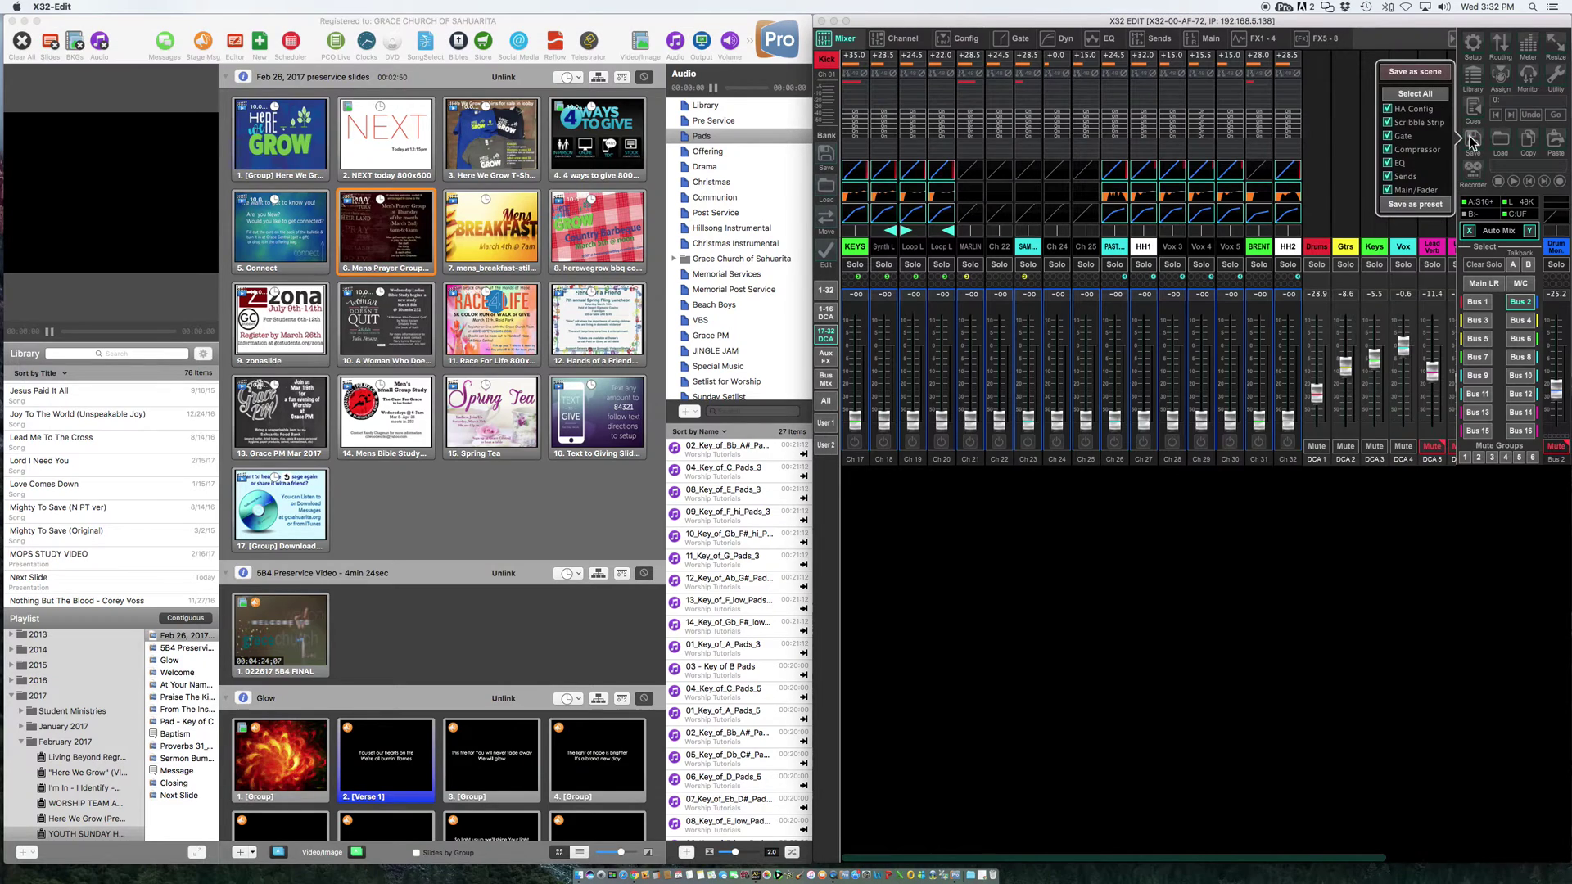
left_click(1417, 72)
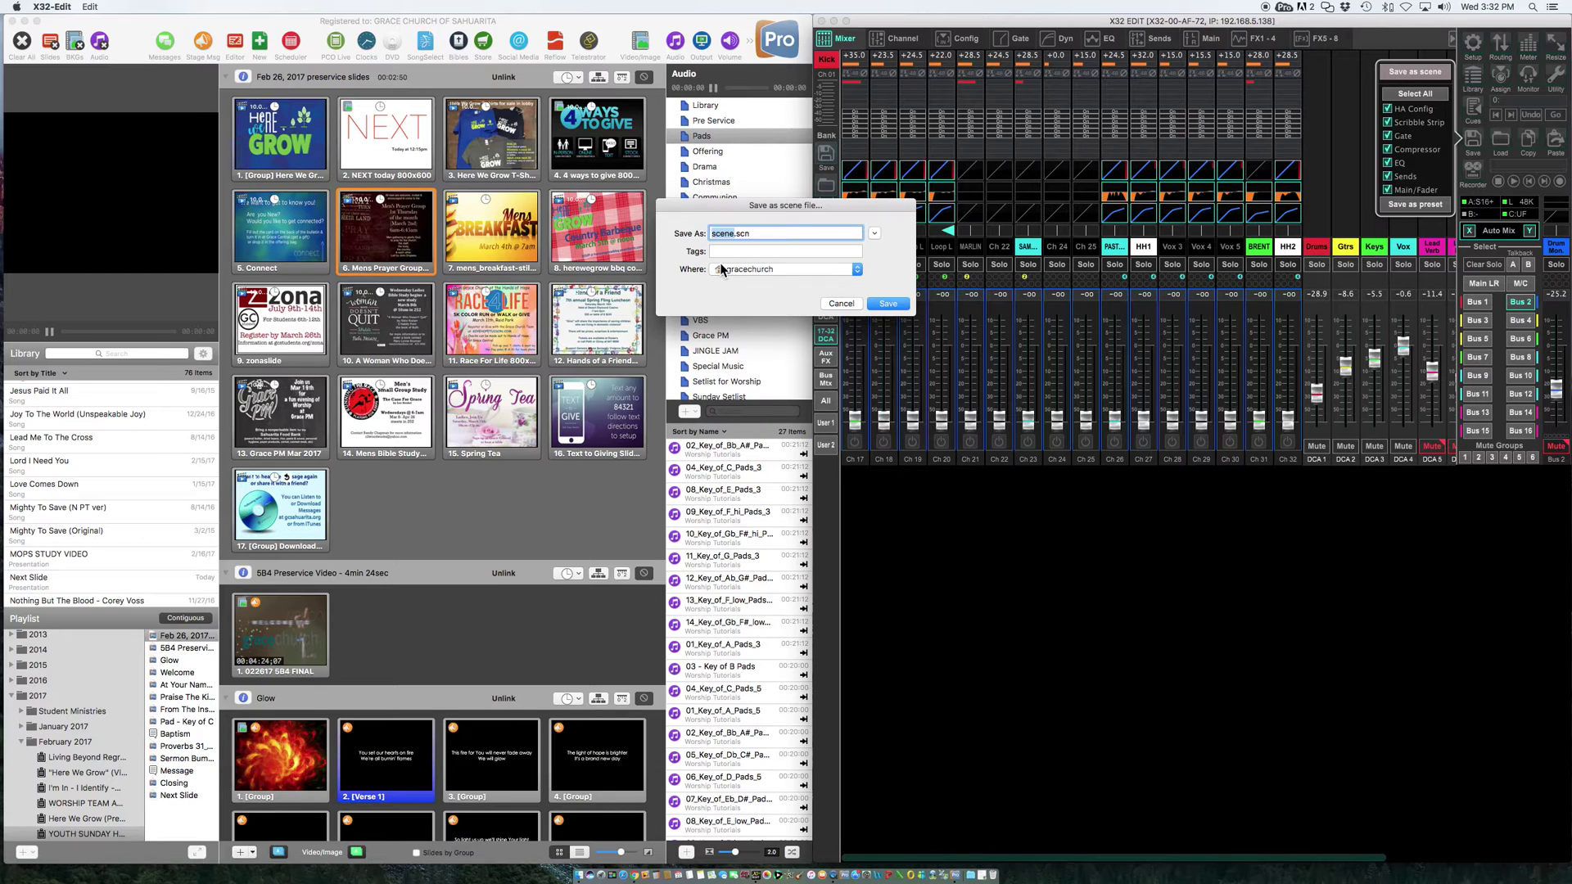
type("YOUTH")
key("BackSpace")
key("BackSpace")
key("BackSpace")
key("BackSpace")
key("BackSpace")
type("TEST")
left_click(752, 277)
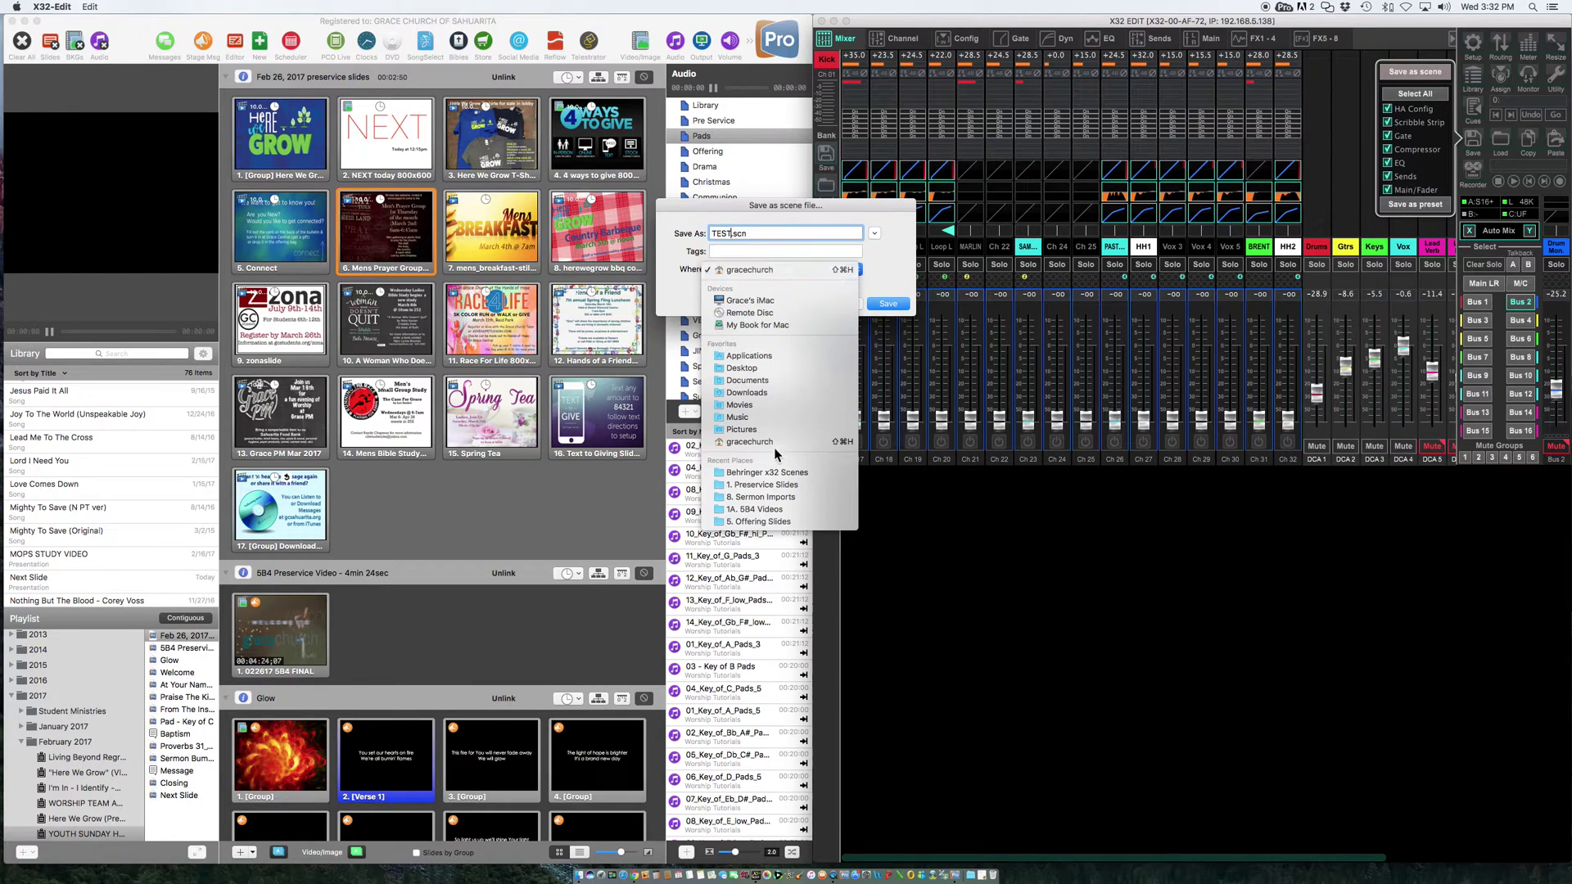
left_click(793, 473)
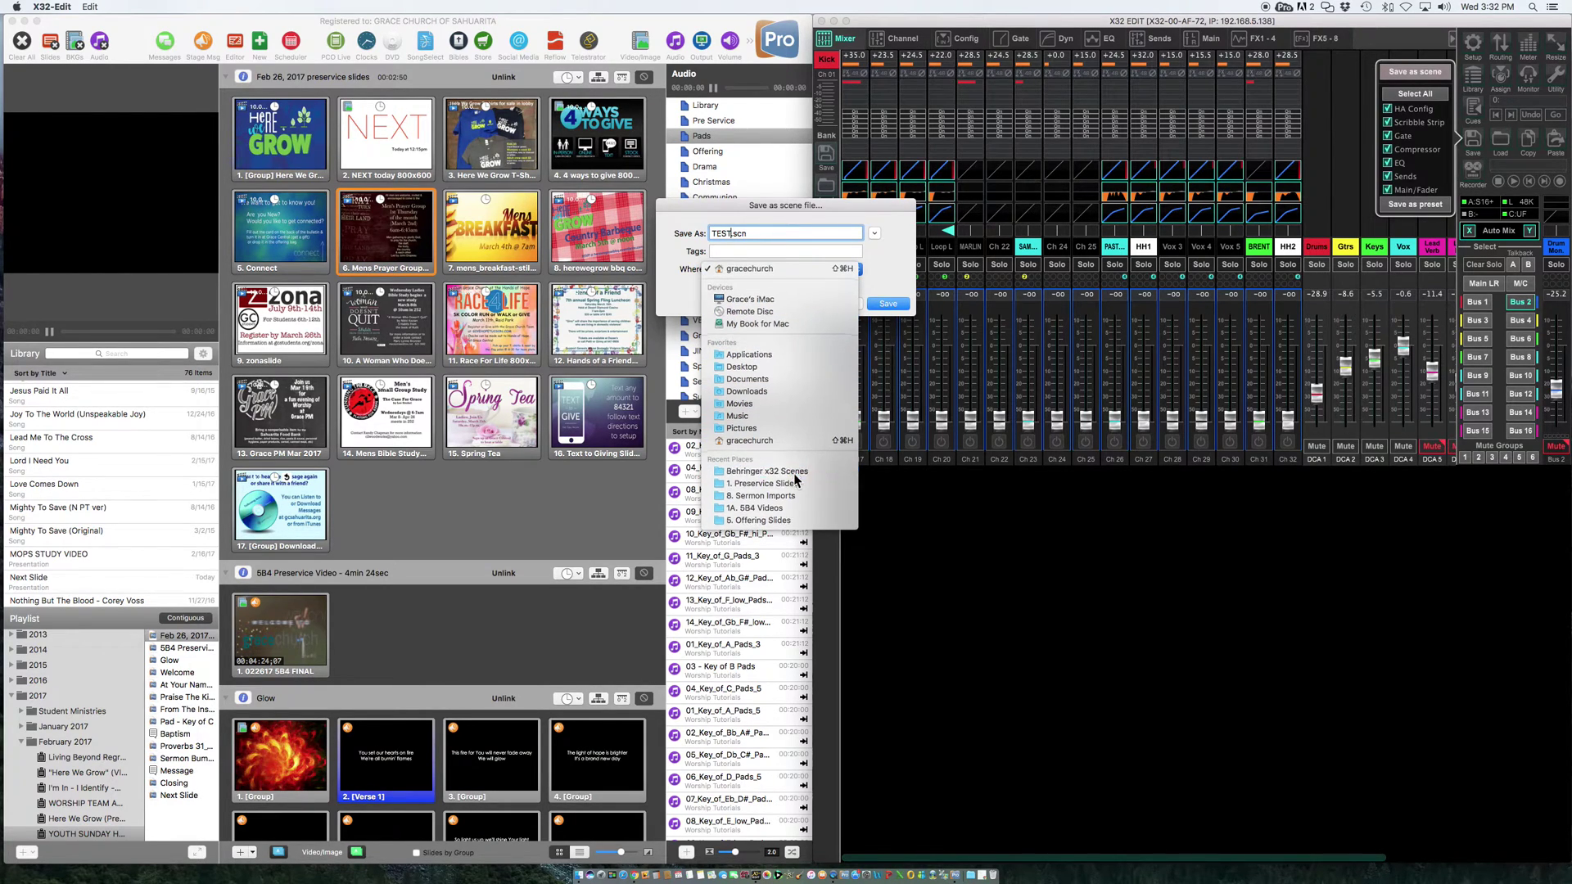
left_click(896, 304)
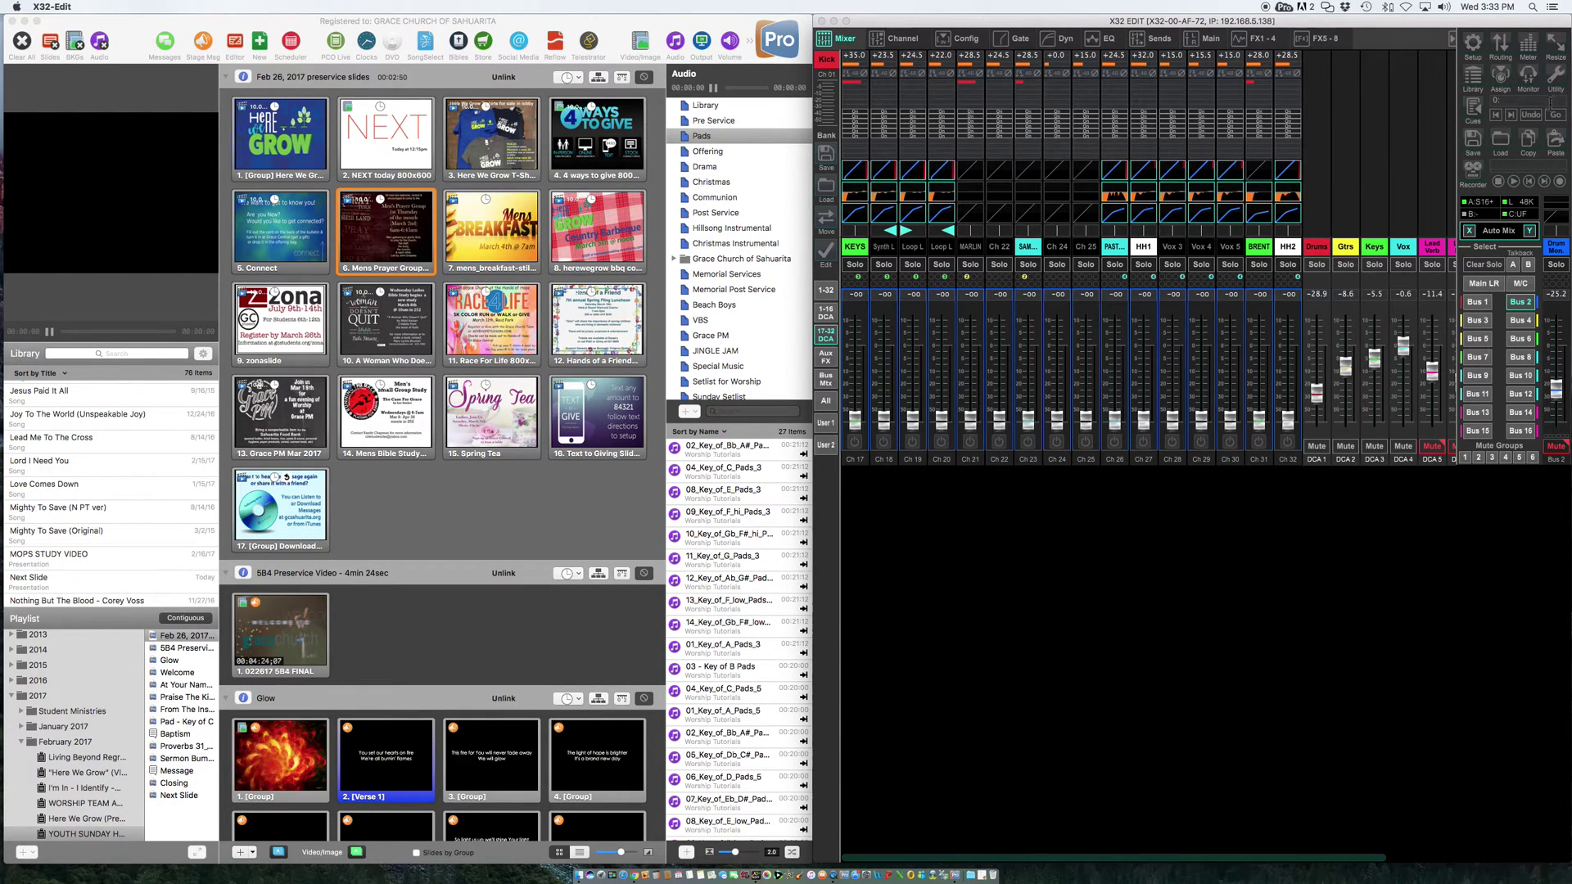
Load a scene file from Documents > Behringer x32 Scenes onto the mixer.
left_click(1501, 137)
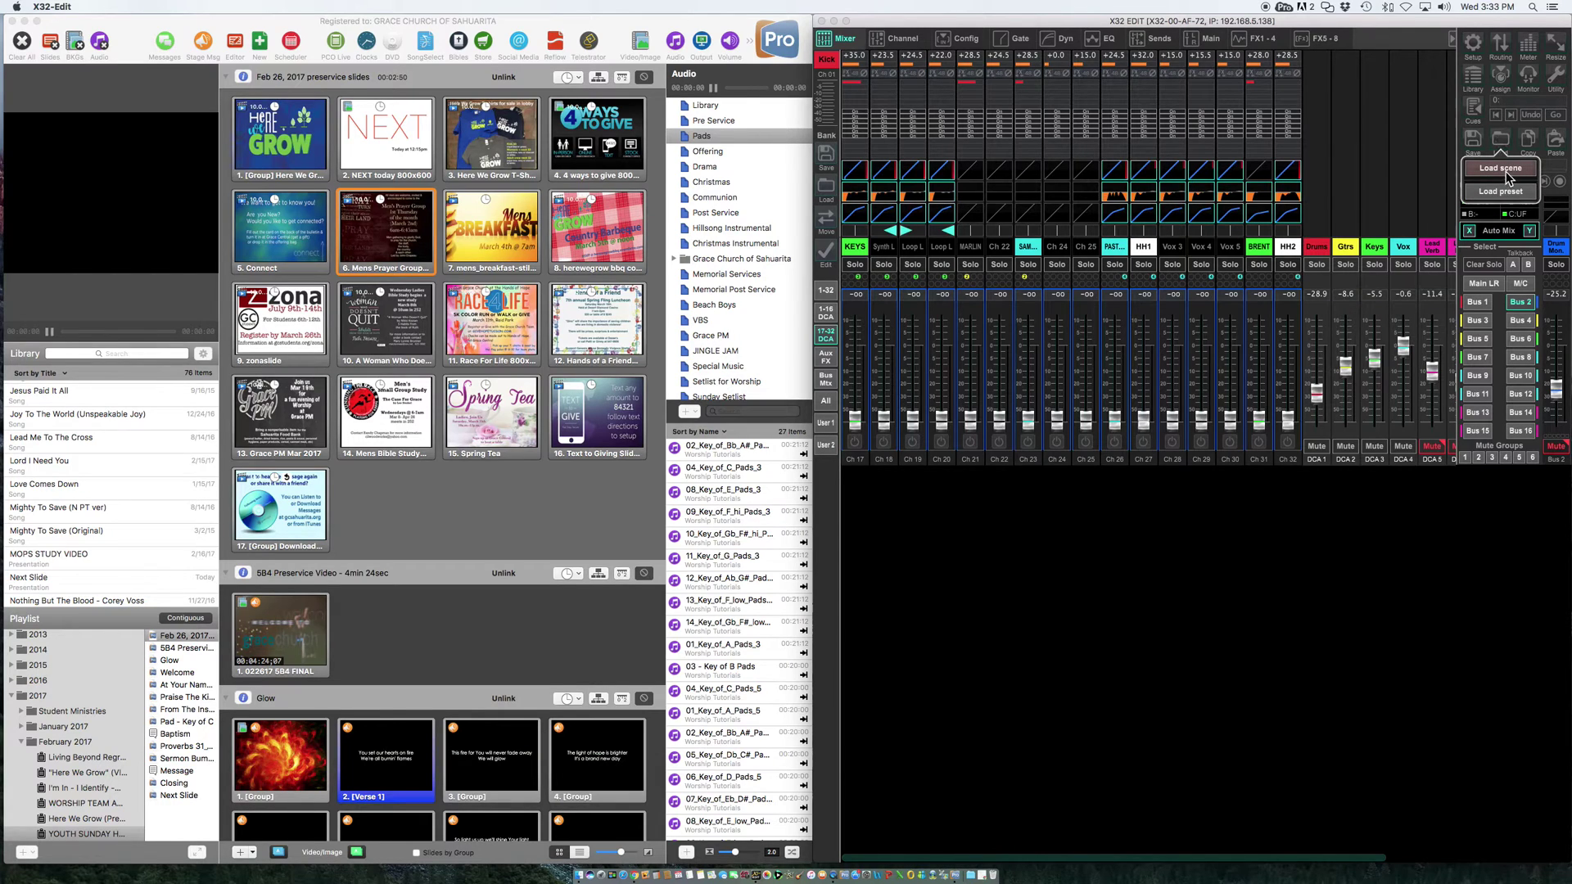
left_click(1505, 170)
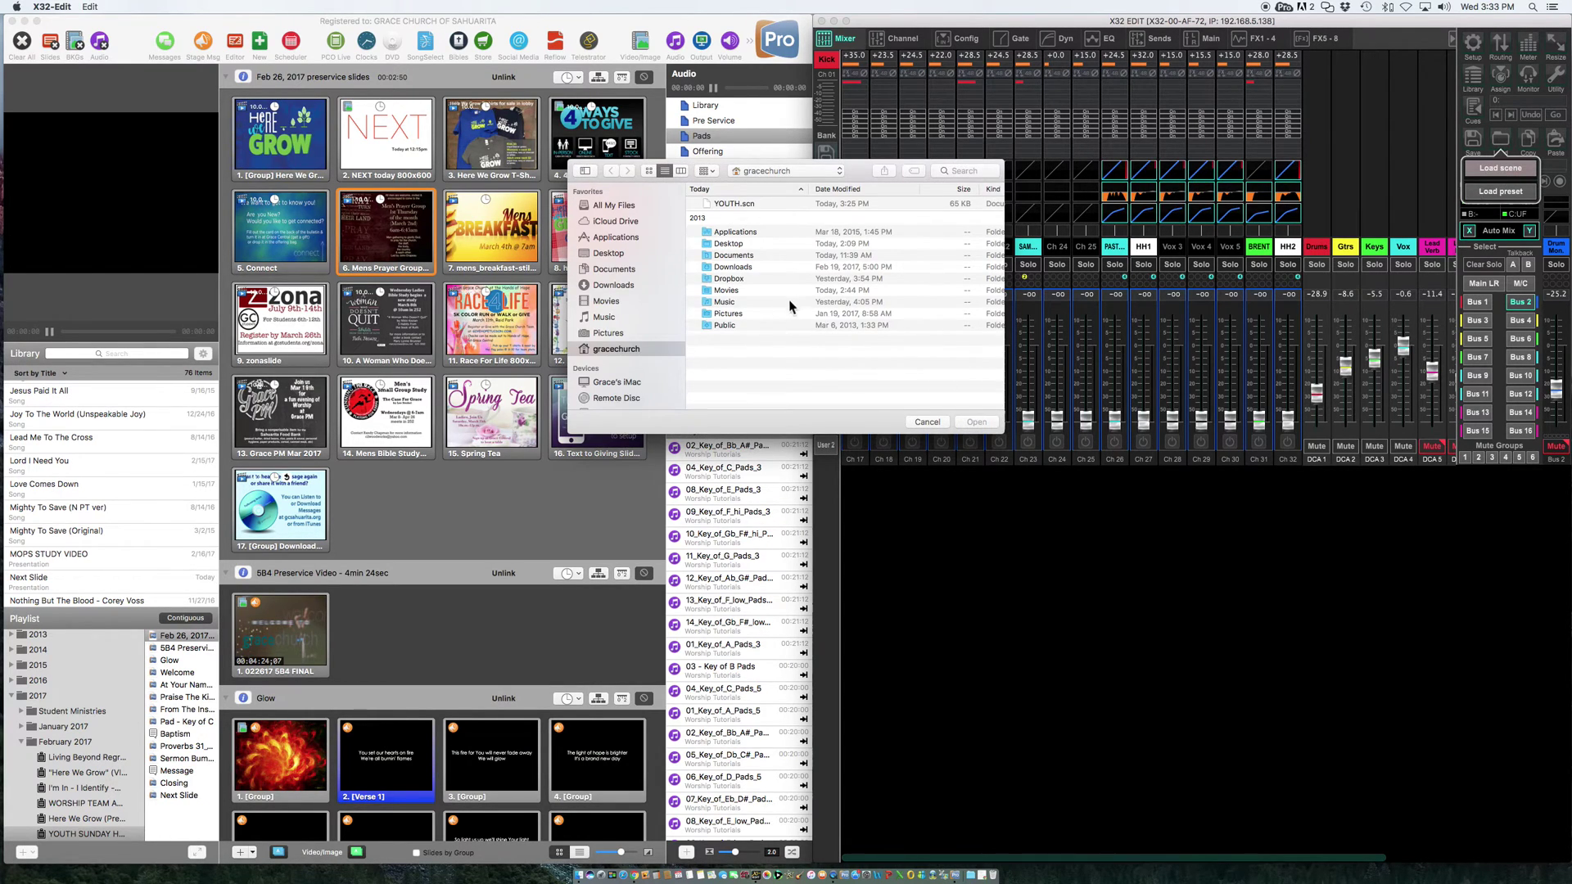
left_click(619, 268)
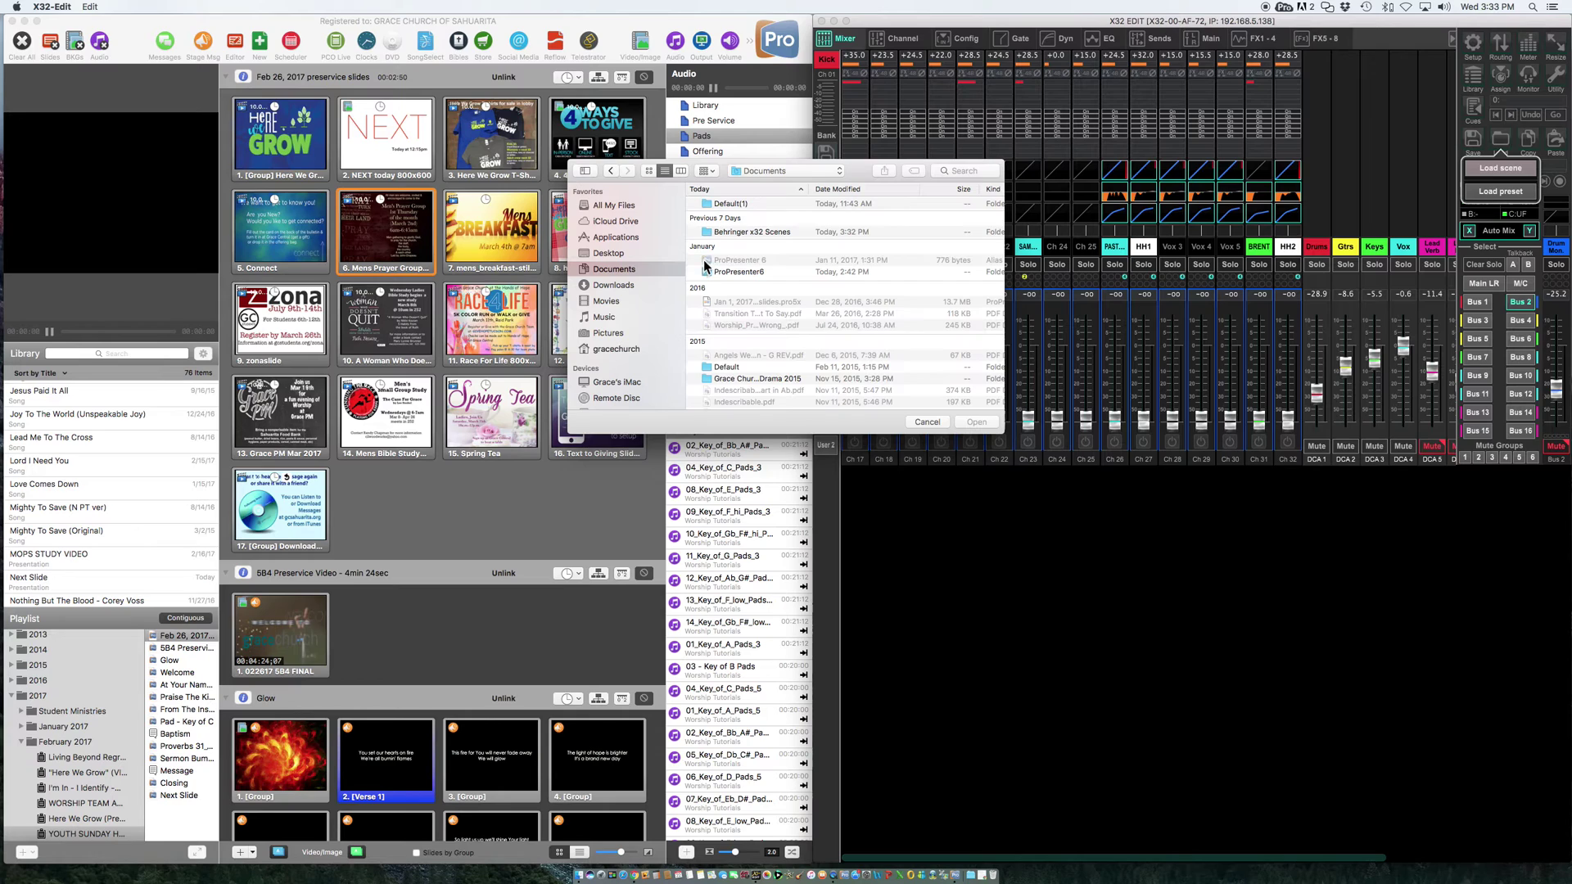
double_click(750, 233)
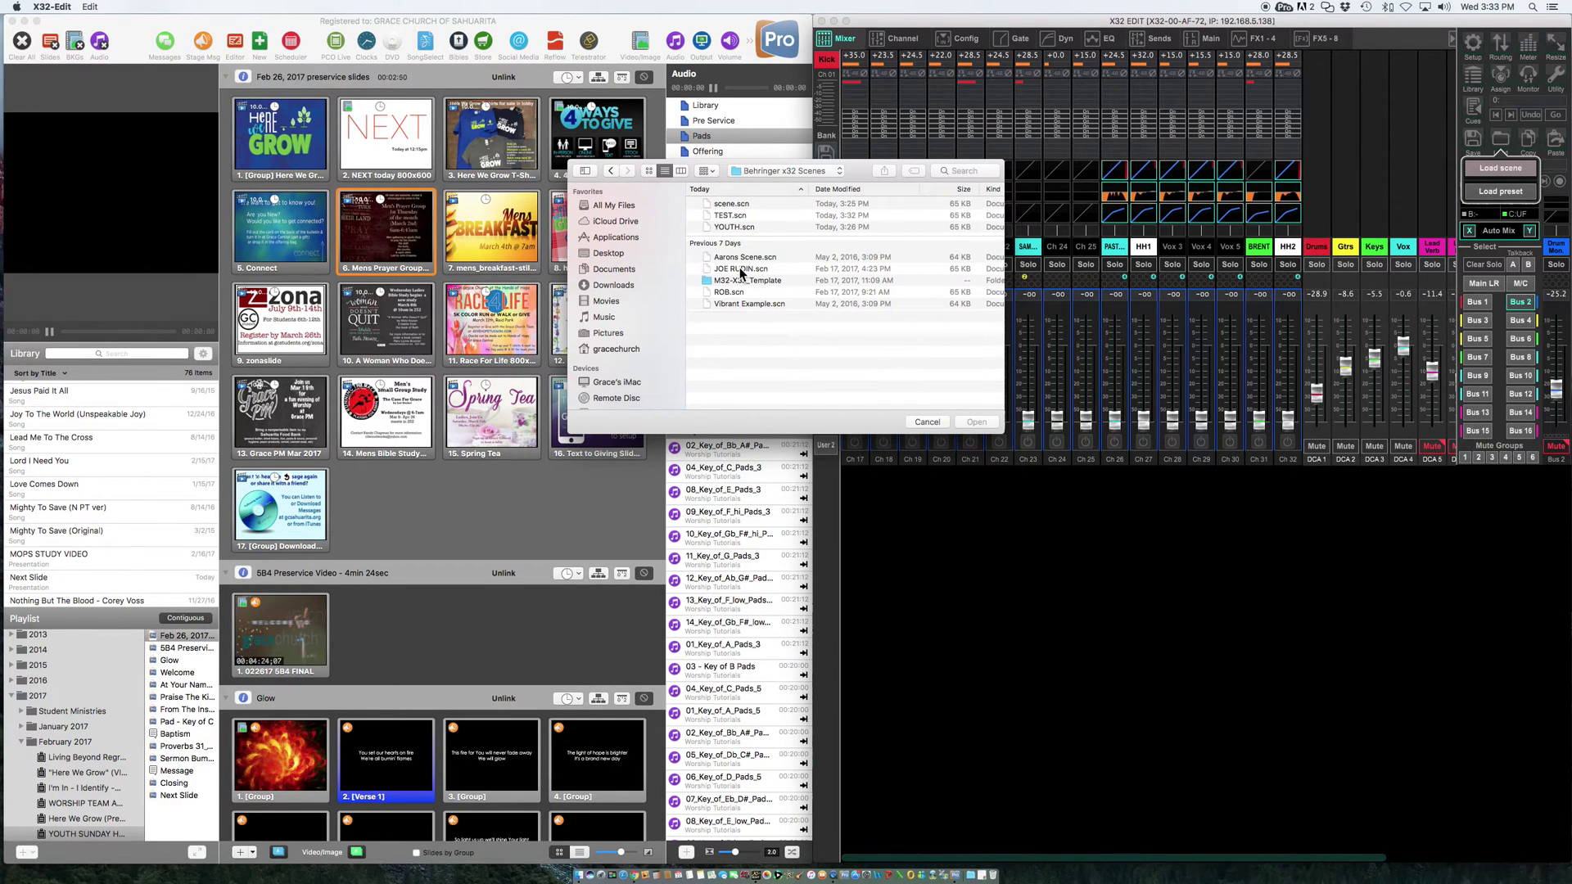
double_click(742, 270)
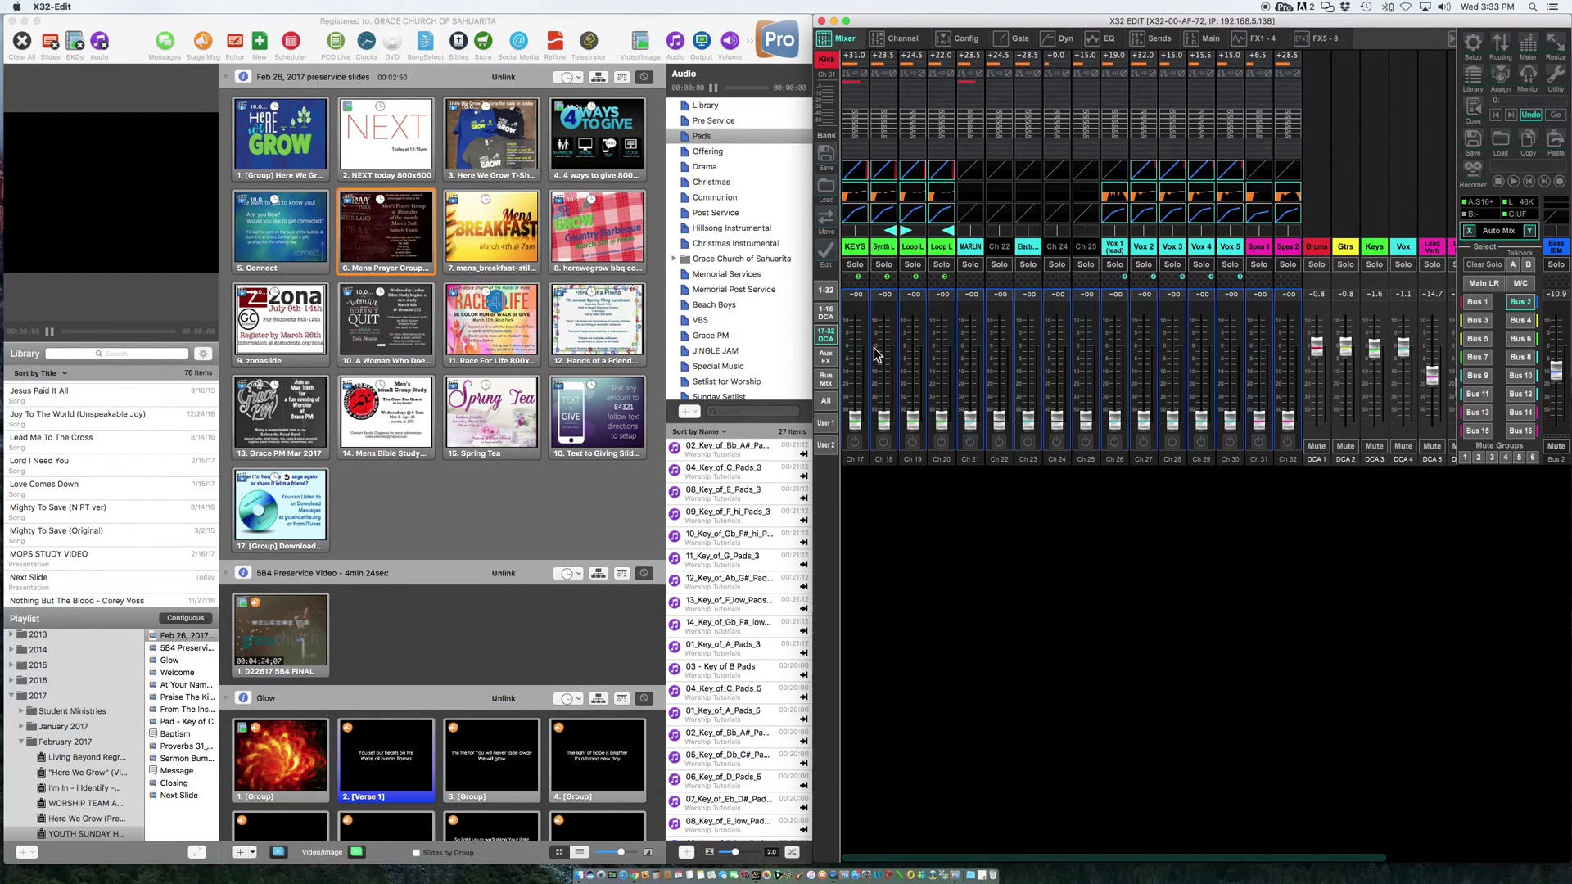
Show the aux and FX return strips and reopen the Load scene file browser.
left_click(829, 361)
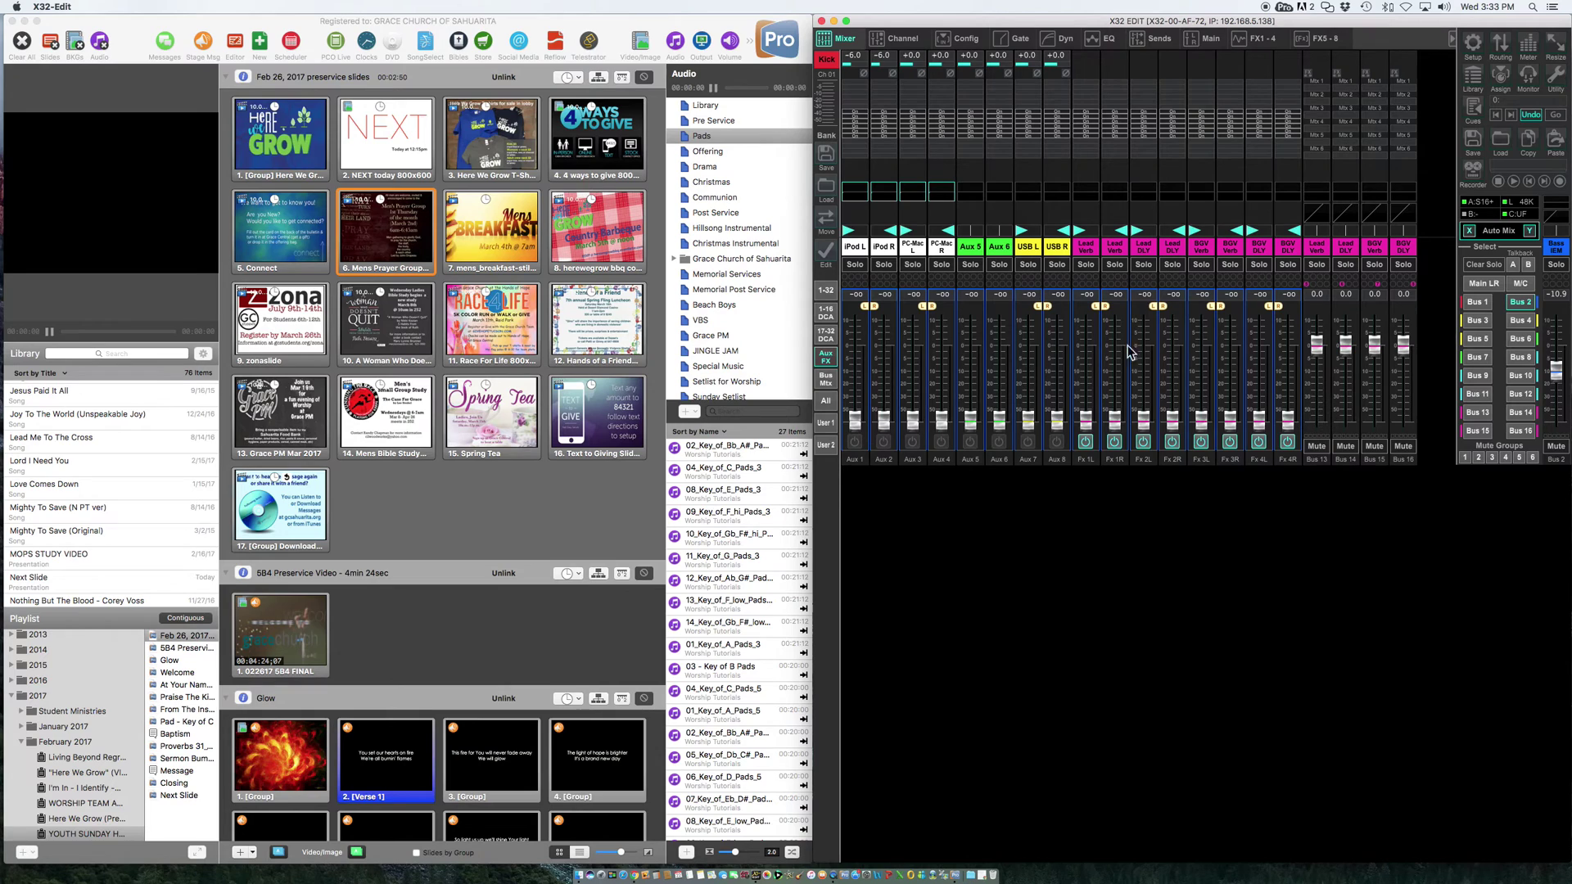
left_click(1501, 141)
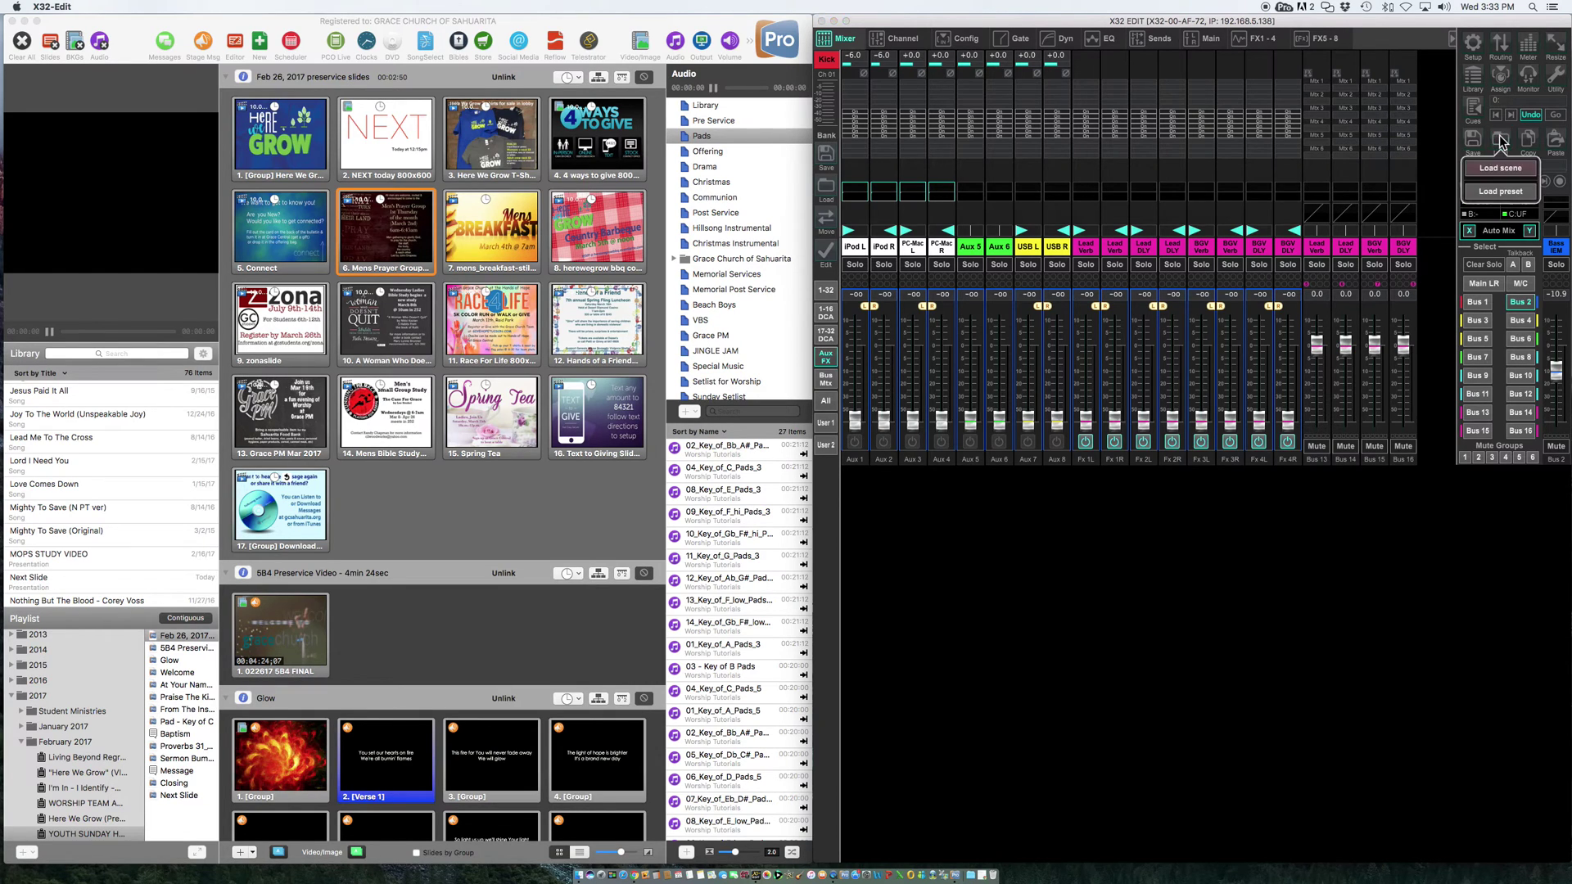
left_click(1501, 168)
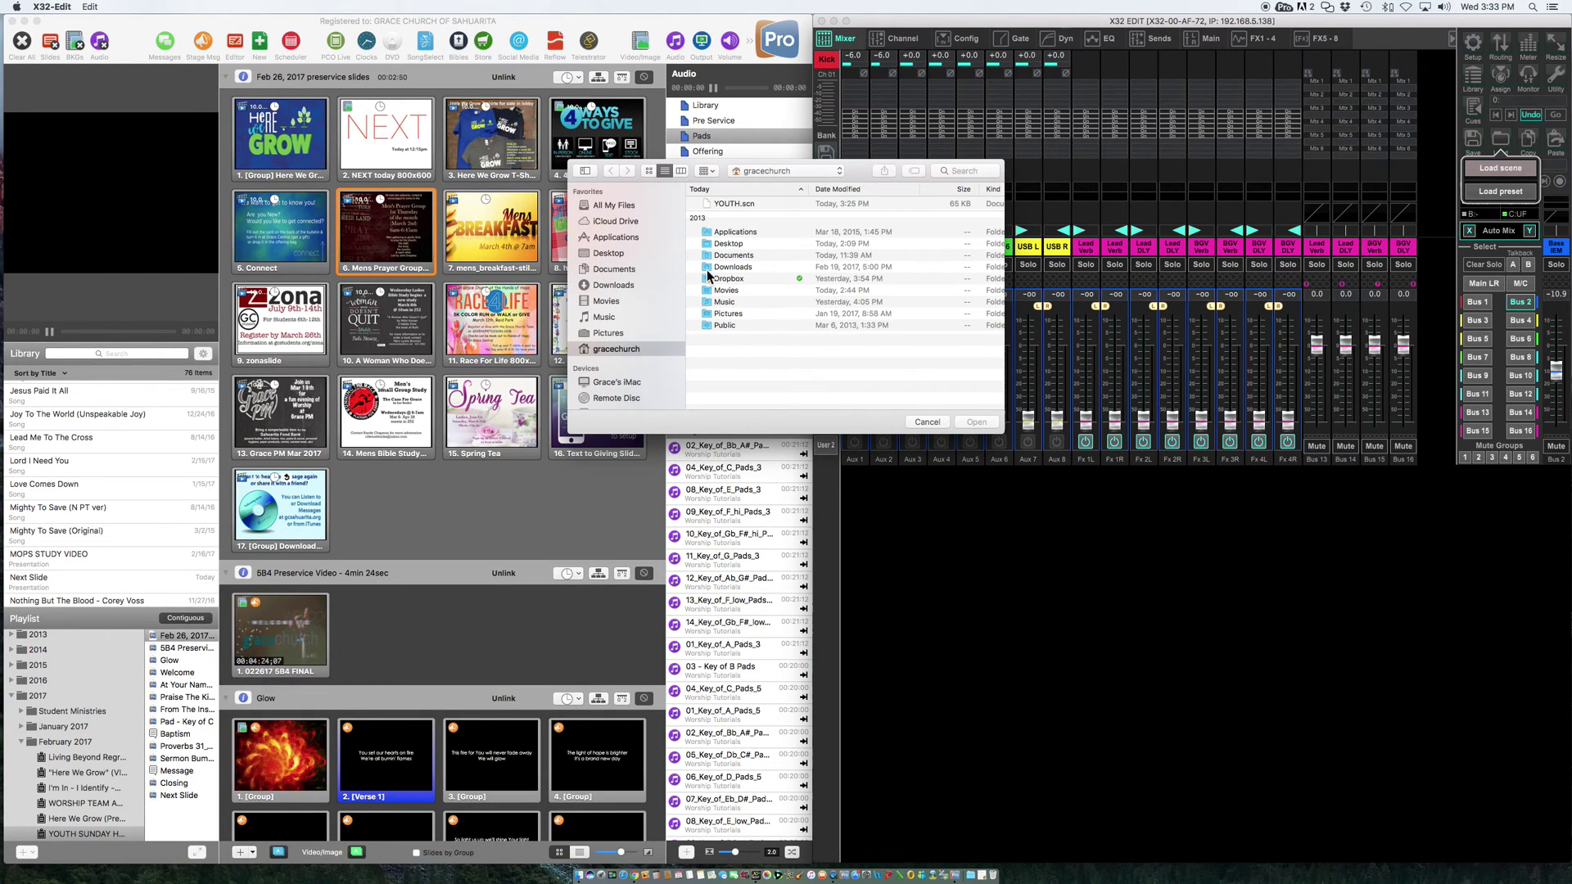